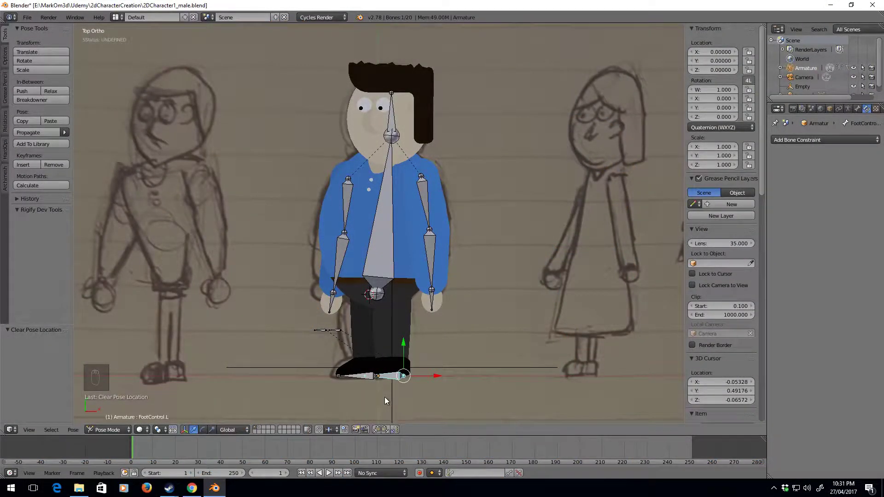
Step: Enter bone Edit Mode on the armature and snap the 3D cursor to the world origin
key("Tab")
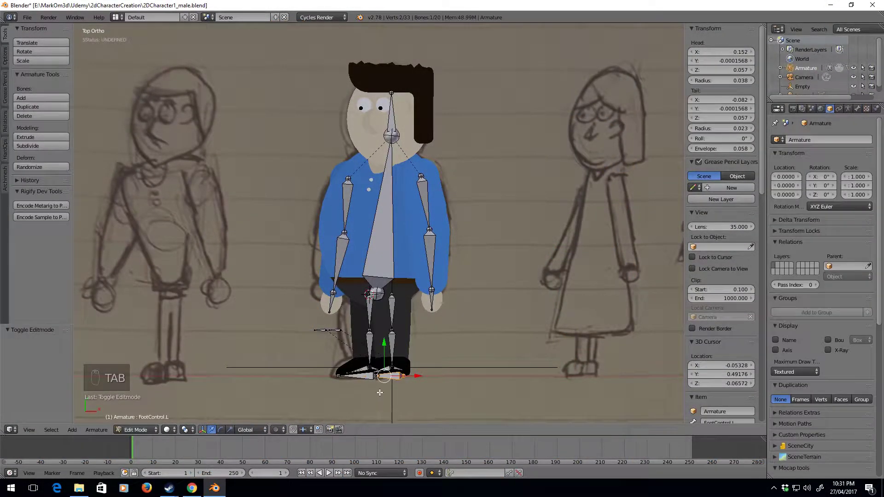
middle_click_drag(380, 392, 388, 332, "shift")
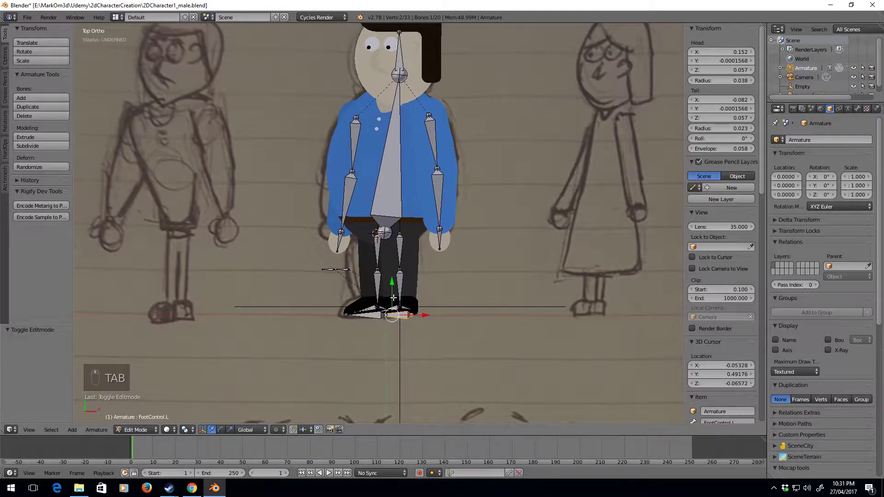
scroll(396, 364, "up", 3)
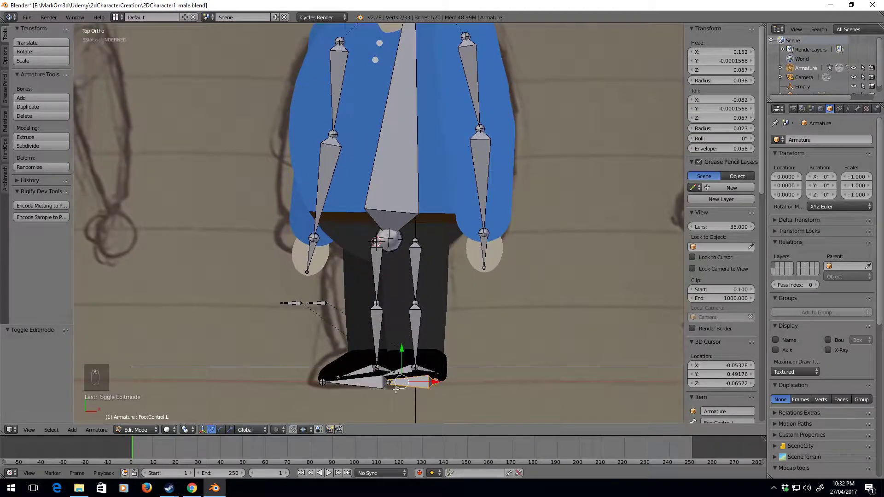
key("shift+s")
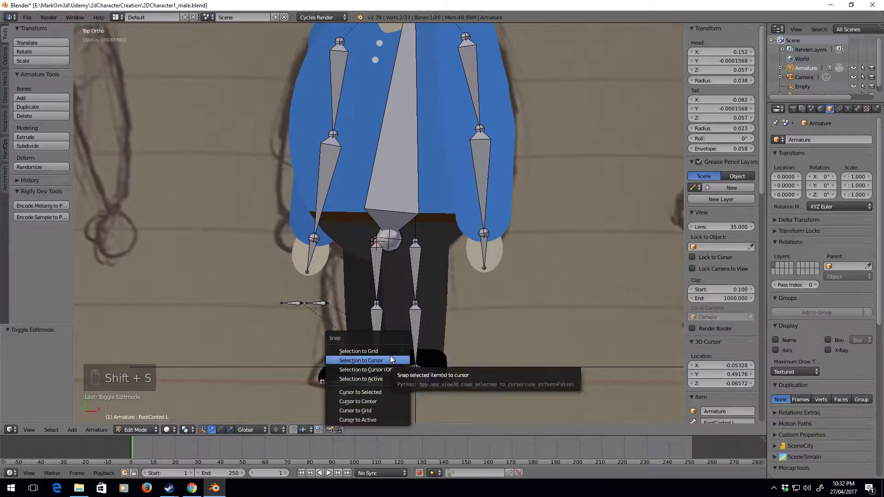
left_click(382, 403)
Step: Add a new bone at the 3D cursor and rotate it -90 degrees about Y
middle_click_drag(413, 382, 419, 285, "shift")
key("shift+a")
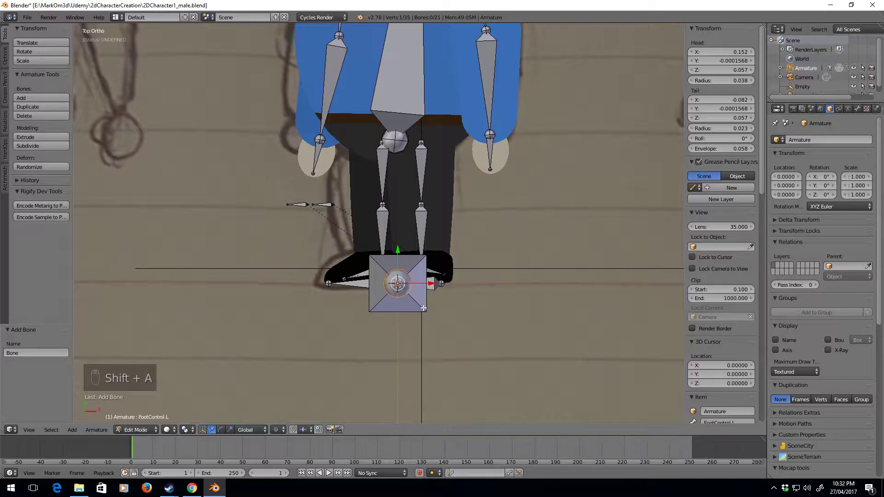
key("ctrl+l")
right_click(424, 307)
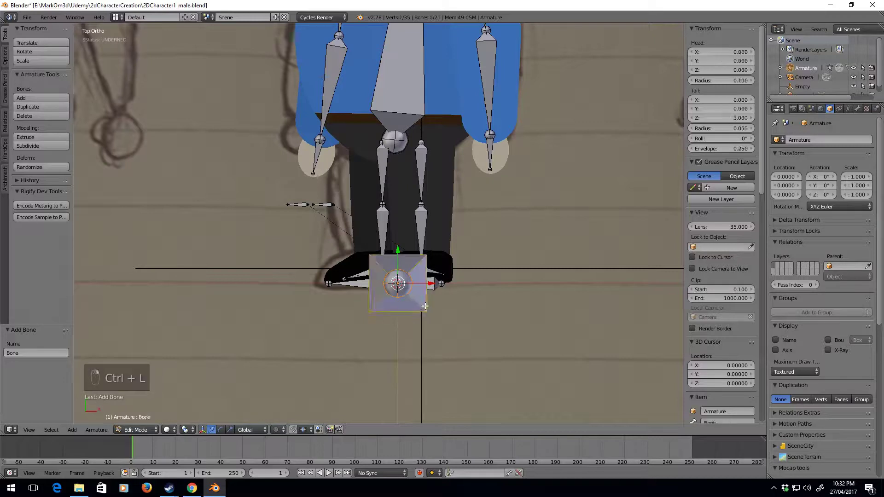
type("ry90")
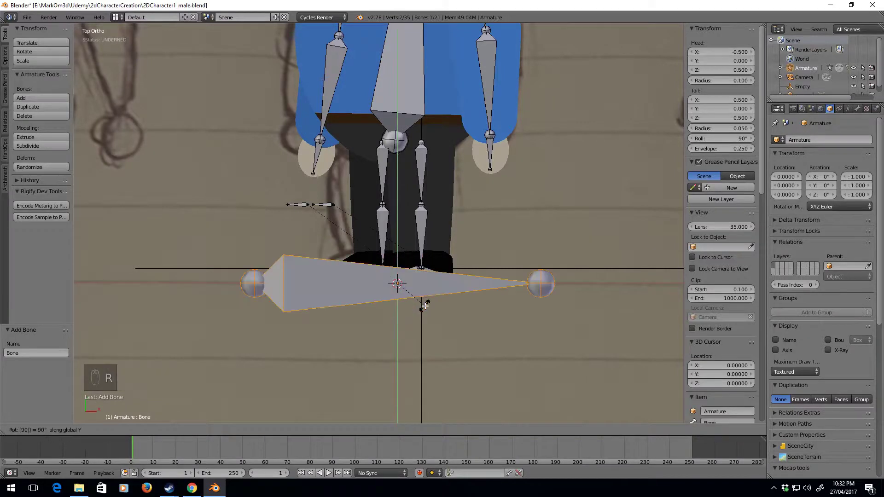
key("minus")
key("Return")
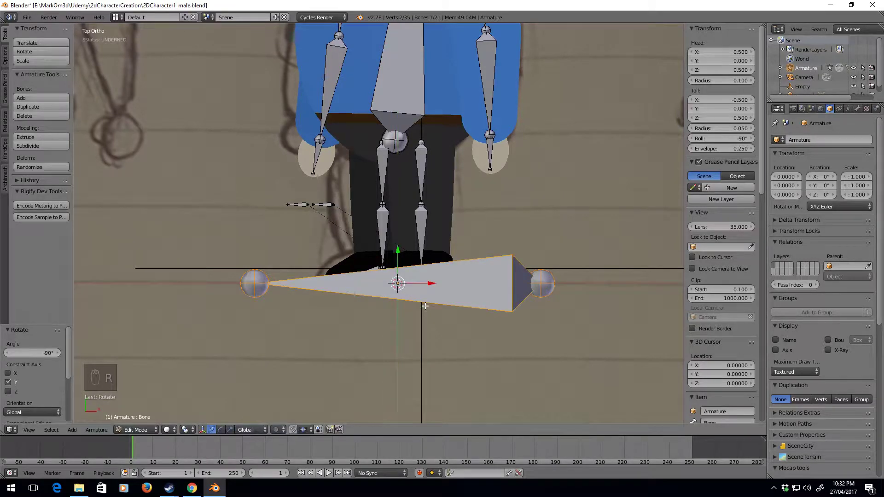
Step: Move the new bone along Y and X so it lies centred beneath the feet
key("g")
key("y")
left_click(412, 321)
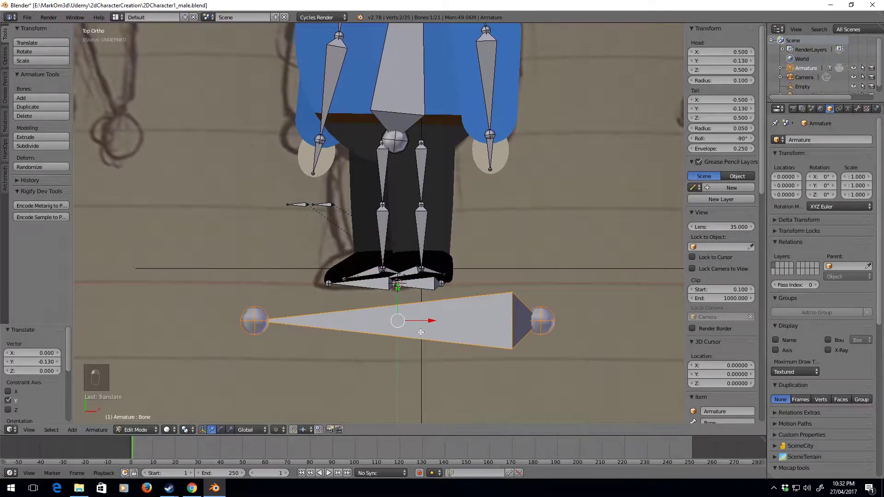
key("g")
key("x")
left_click(292, 327)
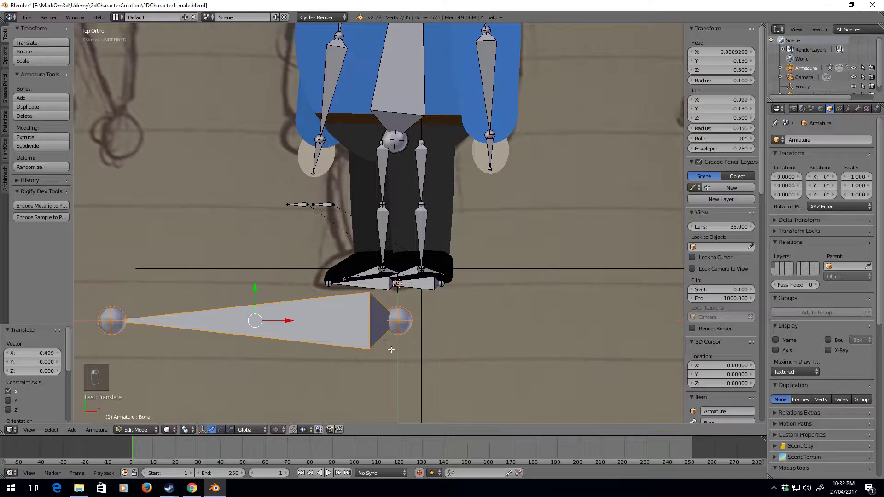
left_click_drag(289, 326, 325, 324)
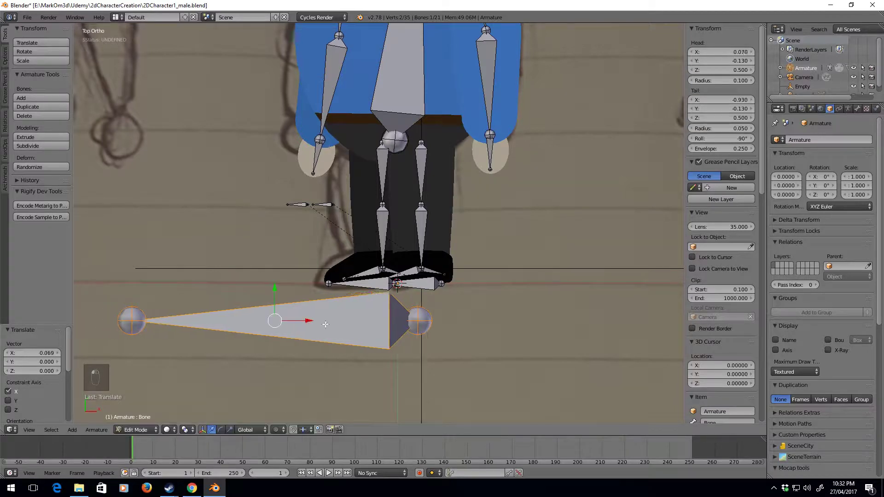
Step: Rename the new bone 'Master' in the Bone properties
left_click(821, 141)
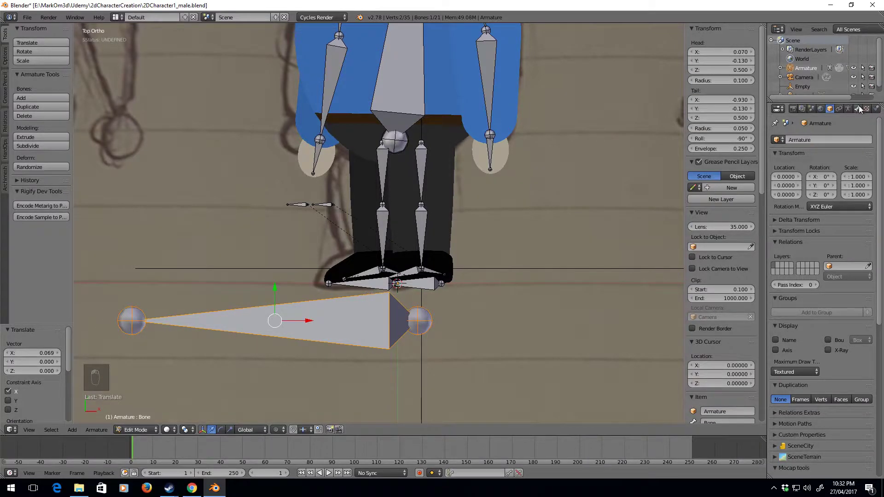
left_click(858, 109)
left_click(810, 142)
type("Master")
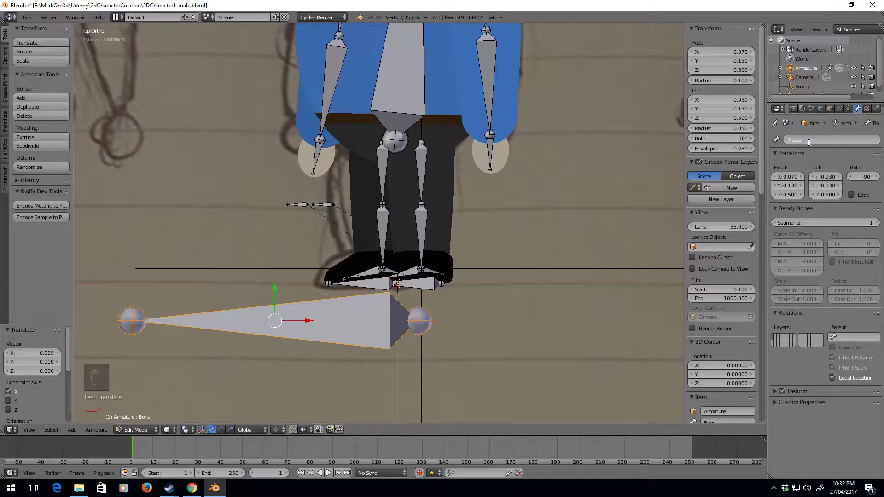
key("Return")
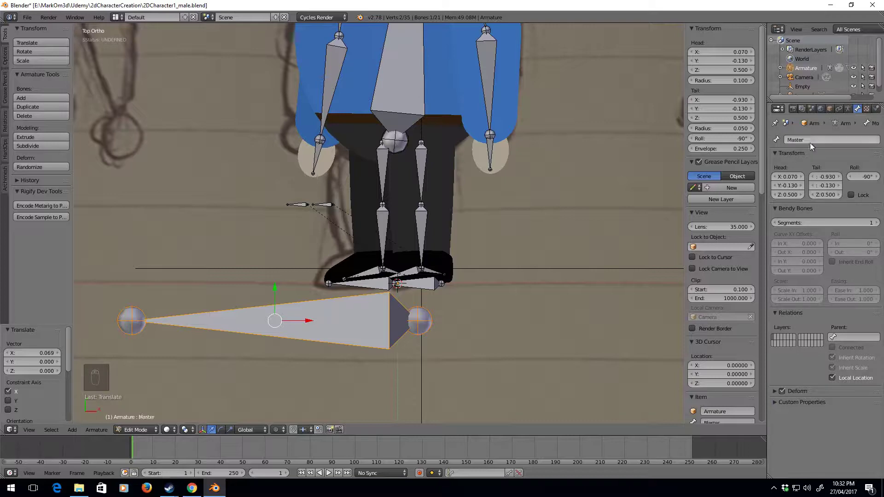
Step: Lower the Master bone slightly along Z to about -0.055, back in top view
middle_click_drag(378, 343, 353, 169)
key("g")
key("z")
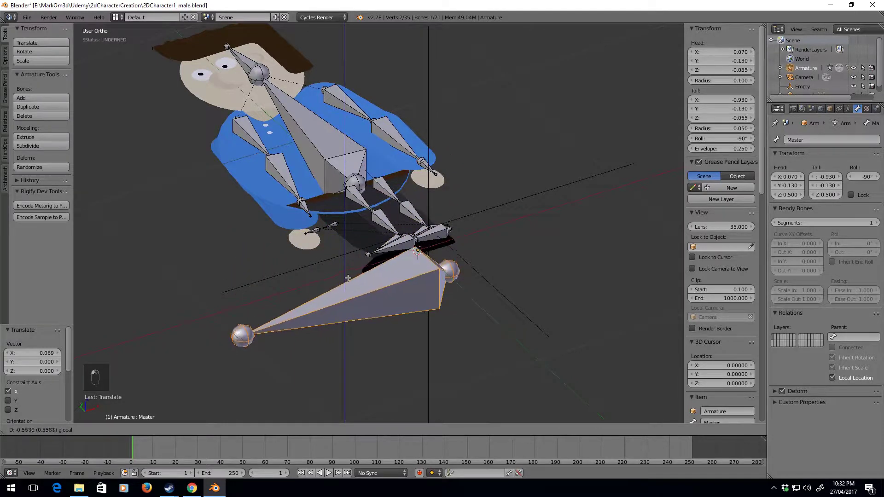
left_click(355, 267)
key("KP_7")
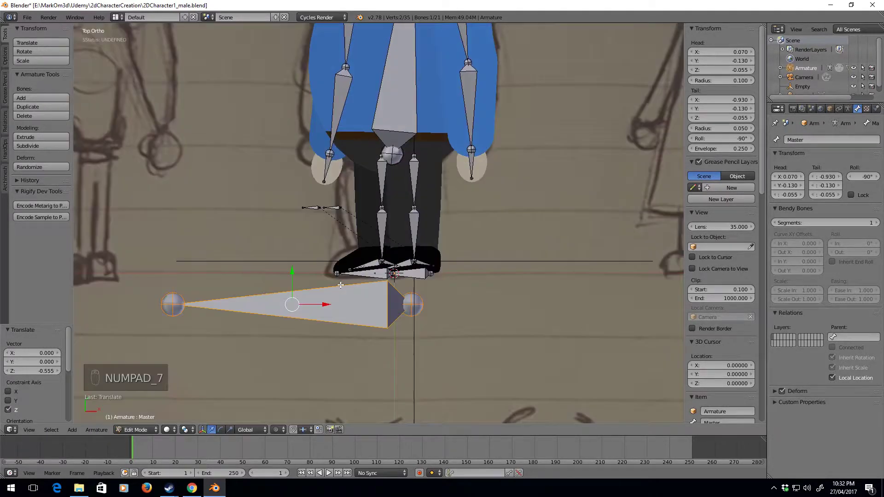
Step: Parent the right foot control bone to Master
scroll(361, 286, "up", 2)
right_click(361, 279)
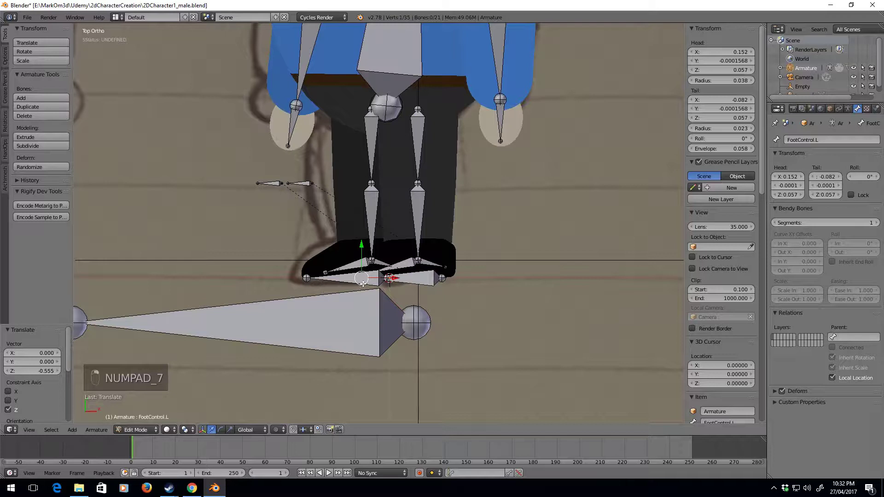
right_click(363, 283)
key("z")
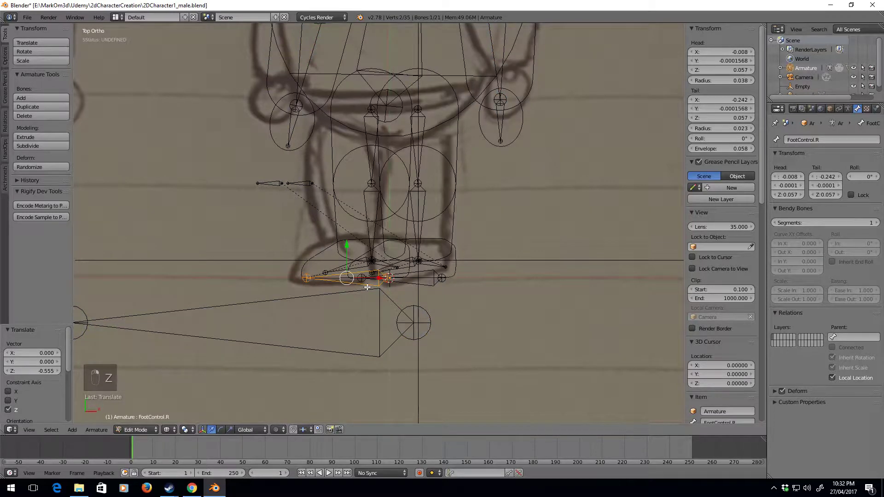
key("z")
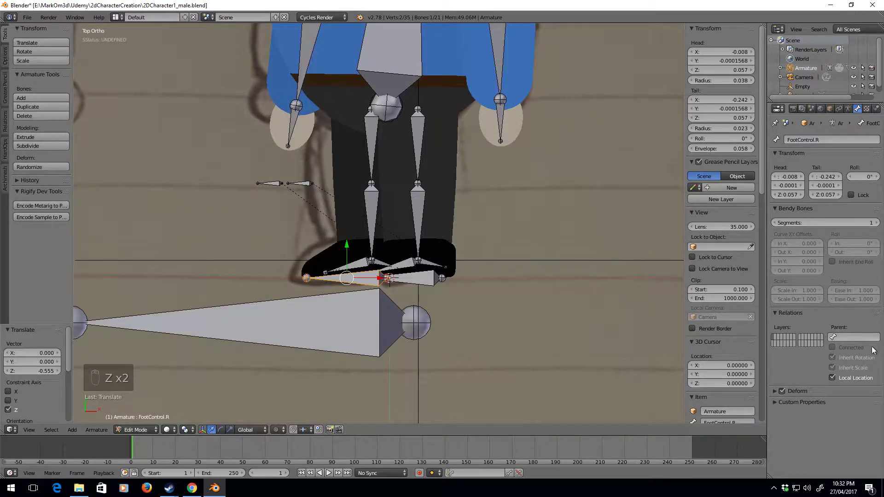
left_click(861, 338)
type("Master")
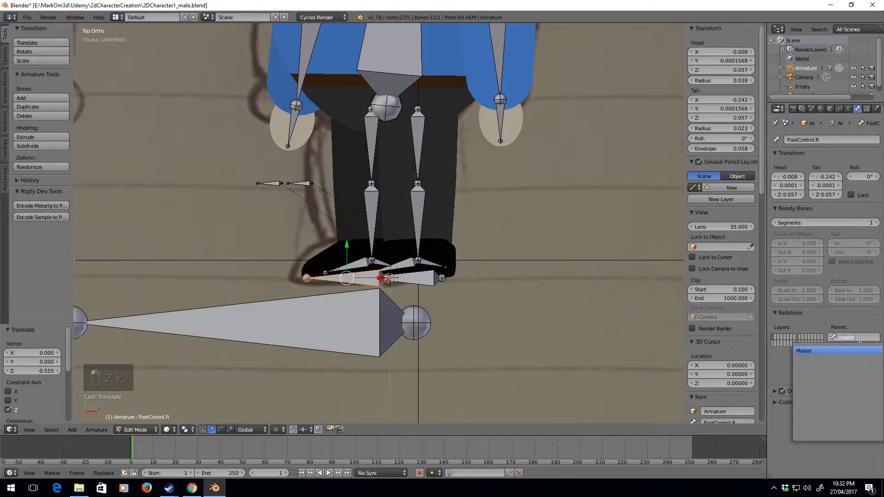
key("Return")
Step: Parent the left foot control and the Body bone to Master, then select Master
right_click(426, 283)
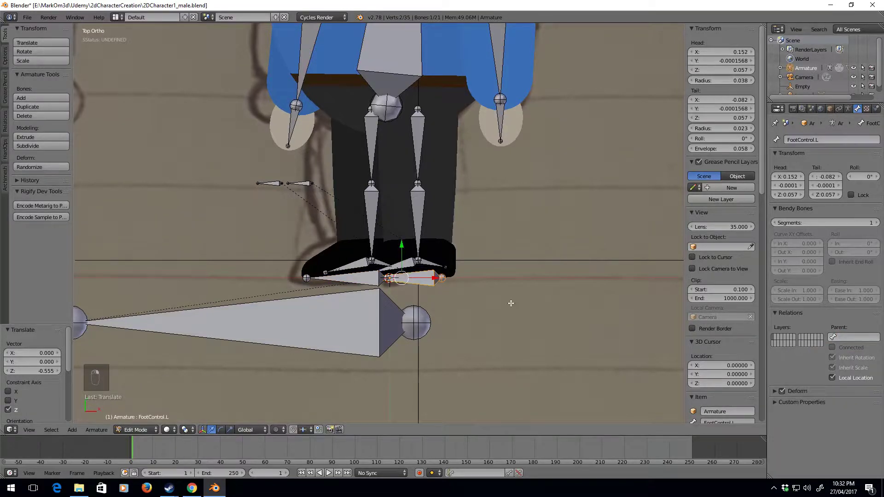
left_click(843, 337)
type("Ma")
key("Return")
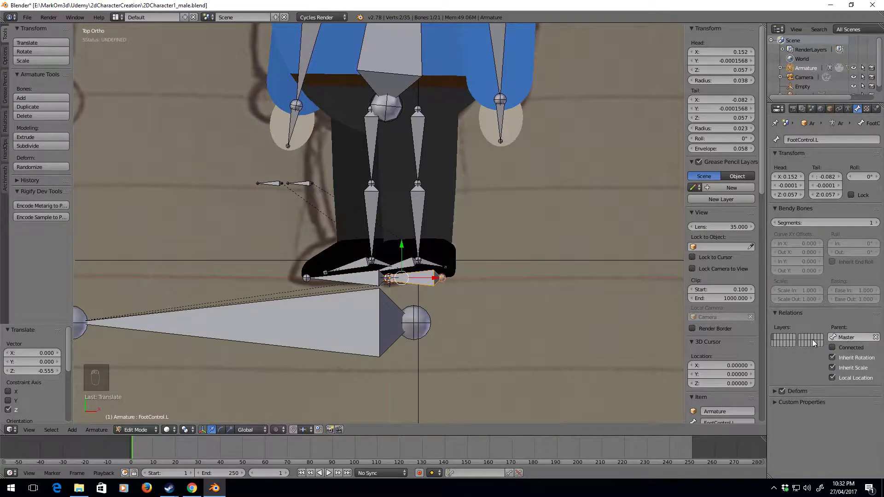
right_click(397, 74)
left_click(847, 337)
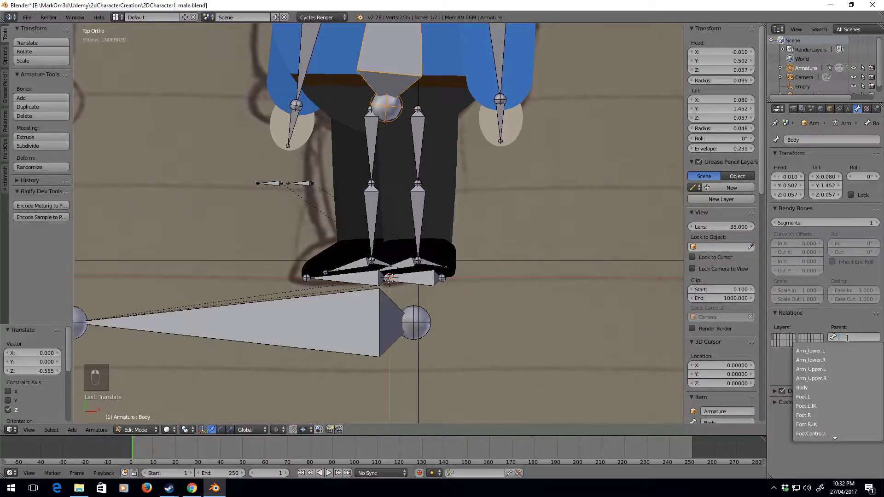
type("Ma")
key("Return")
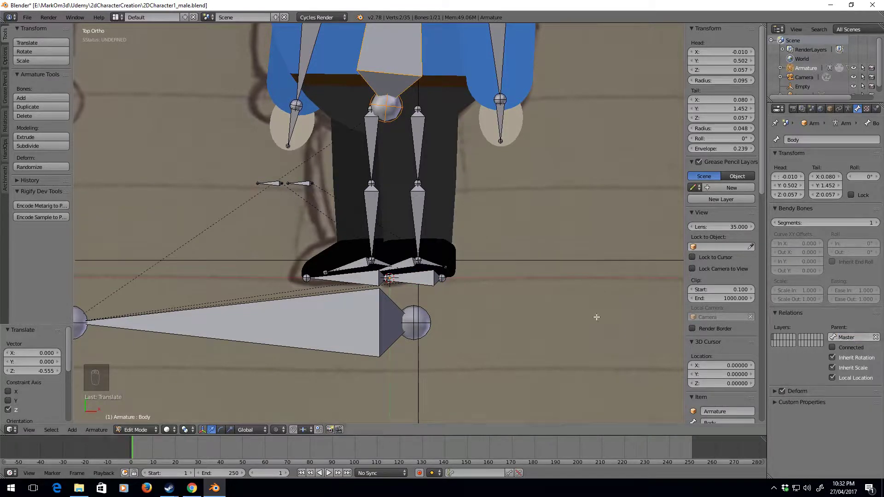
right_click(369, 315)
Step: In Pose Mode, test-move the whole rig with Master and cancel the move
key("Tab")
scroll(435, 325, "down", 3)
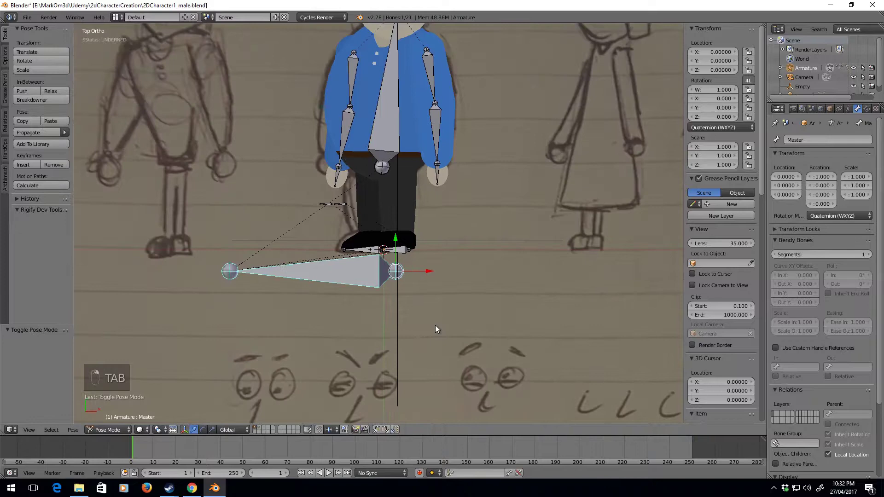
key("g")
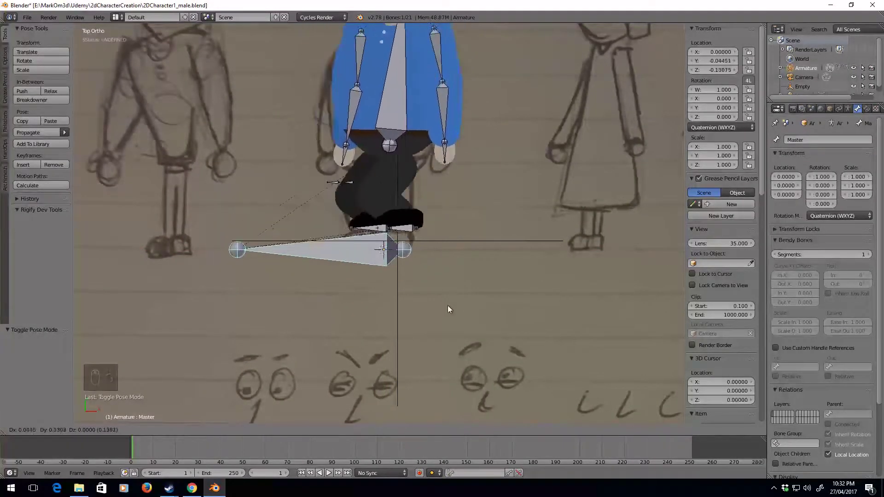
right_click(438, 315)
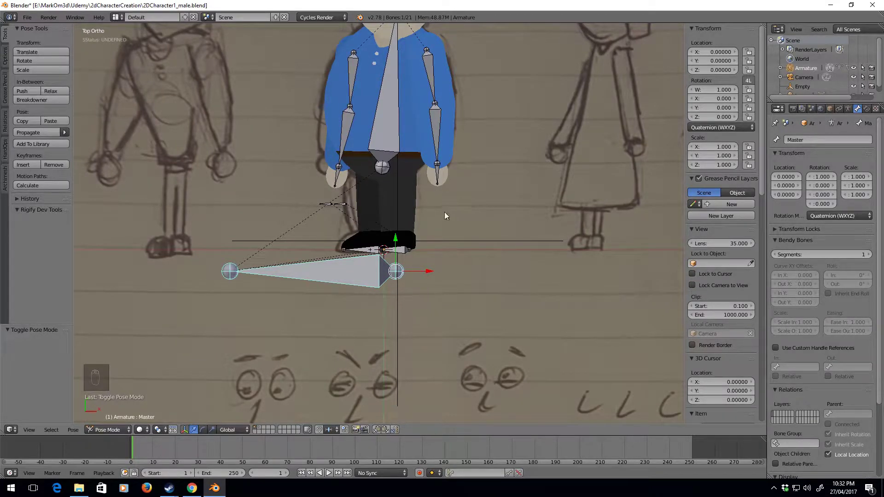
Step: Select the character's body mesh in wireframe and briefly enter and leave its Edit Mode
scroll(444, 211, "up", 2)
key("z")
right_click(419, 245)
key("z")
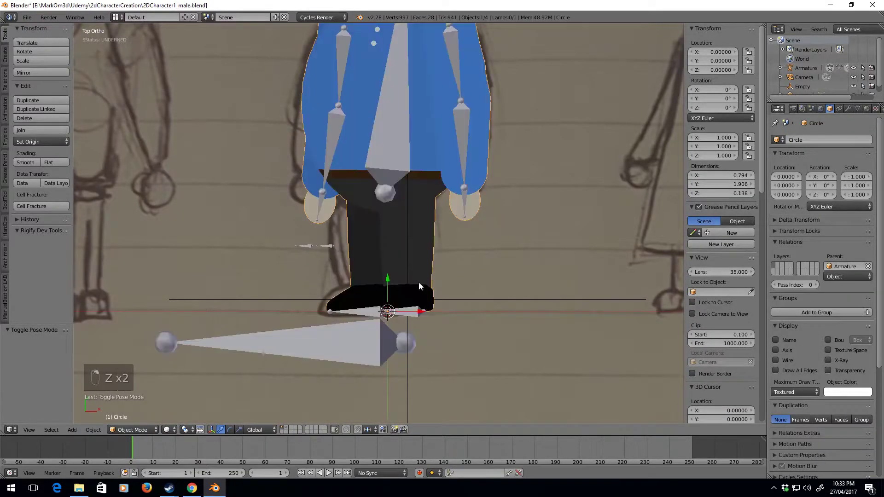
key("Tab")
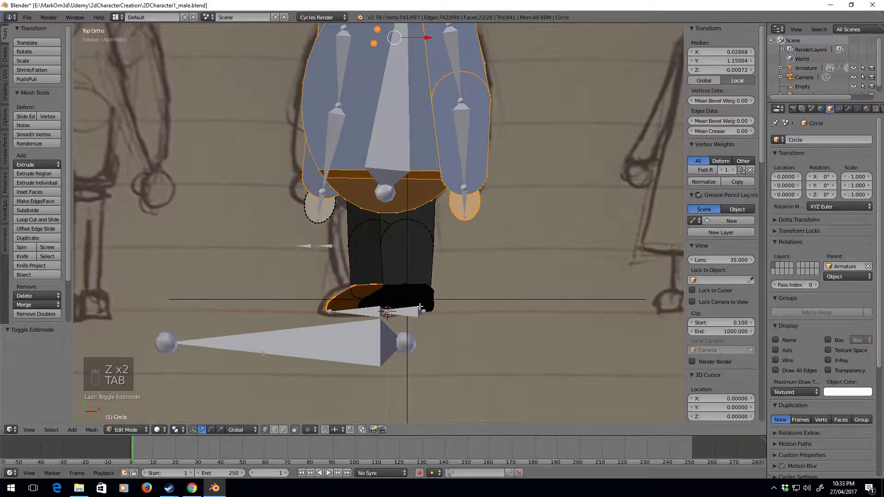
key("Tab")
Step: Select the Circle mesh in wireframe, then select the armature and enter bone Edit Mode
key("z")
middle_click_drag(413, 221, 421, 249, "shift")
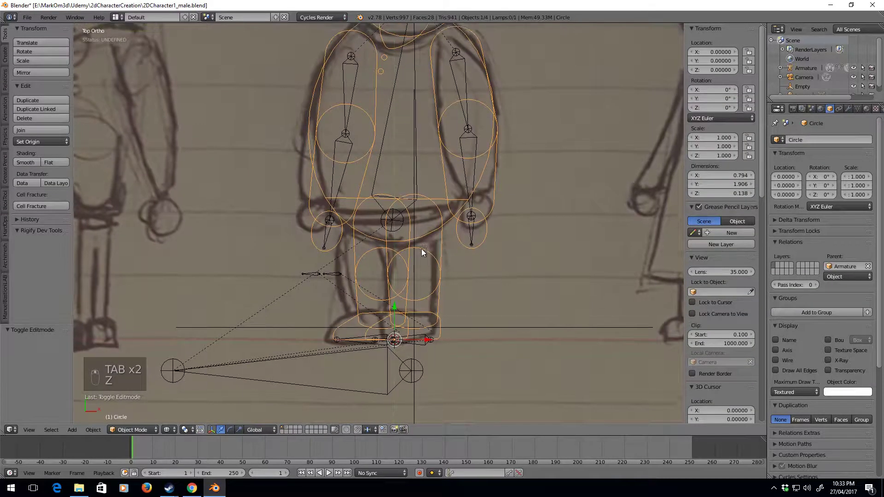
right_click(425, 258)
right_click(424, 258)
key("Tab")
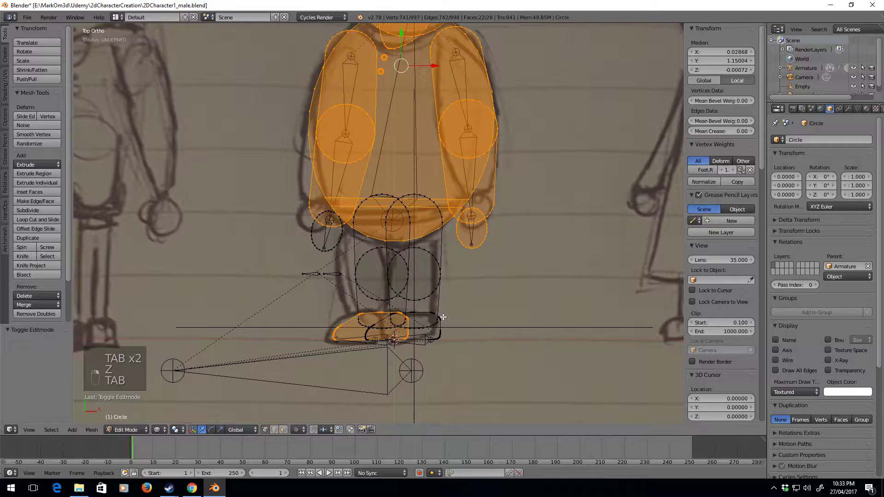
key("Tab")
right_click(412, 370)
key("Tab")
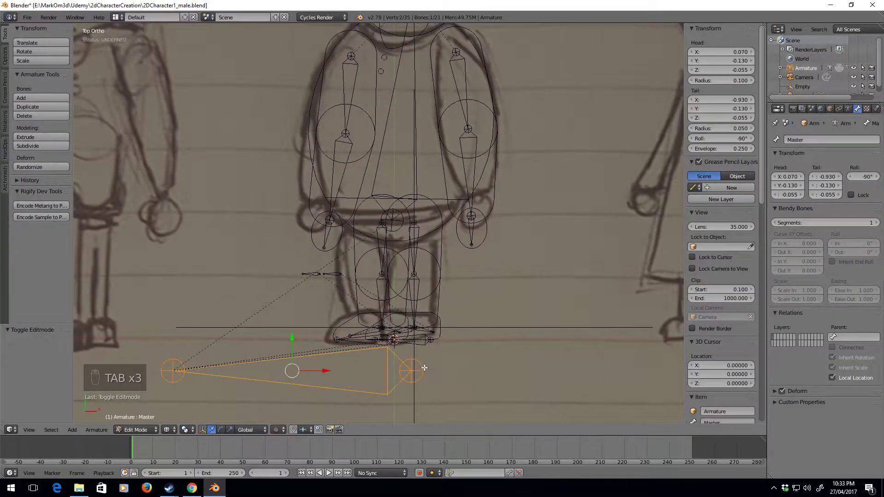
Step: Parent Leg_Upper.L to Body, then start setting Leg_Upper.R's parent
right_click(417, 241)
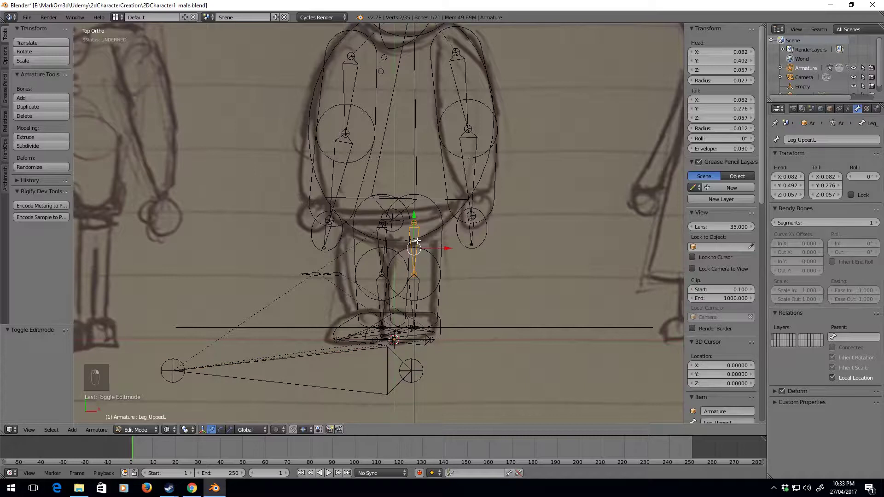
left_click(838, 337)
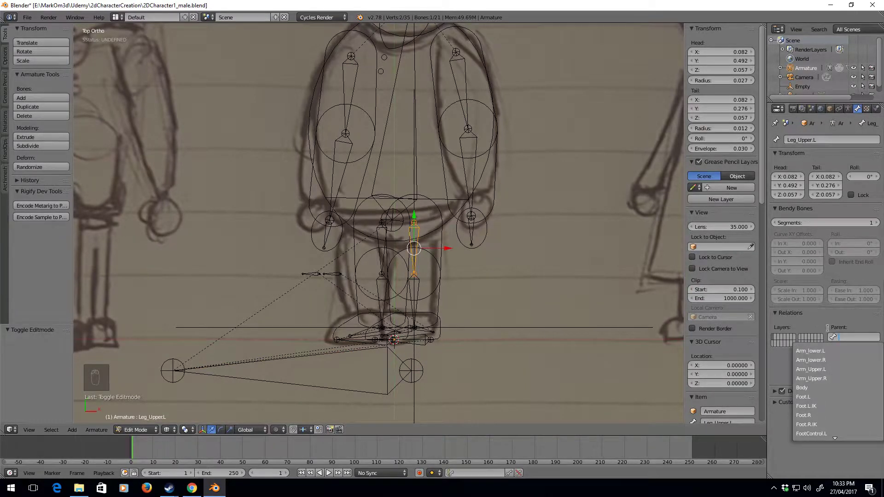
type("bo")
key("BackSpace")
key("BackSpace")
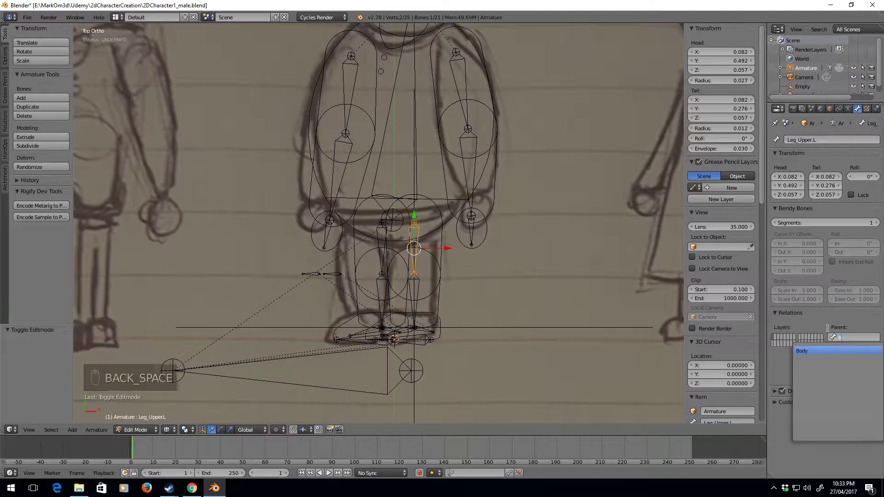
left_click(810, 351)
right_click(382, 238)
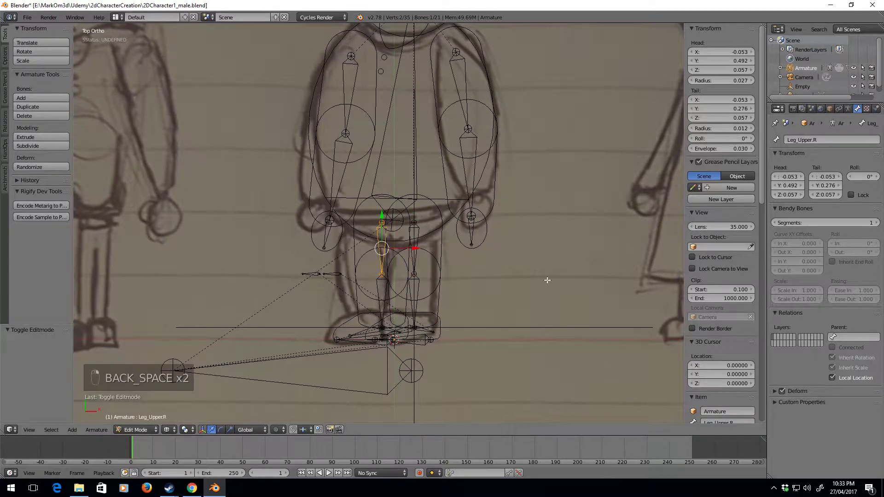
left_click(843, 338)
Step: Set Body as Leg_Upper.R's parent and switch the armature to Pose Mode
type("b")
left_click(831, 351)
scroll(391, 353, "down", 1)
key("Tab")
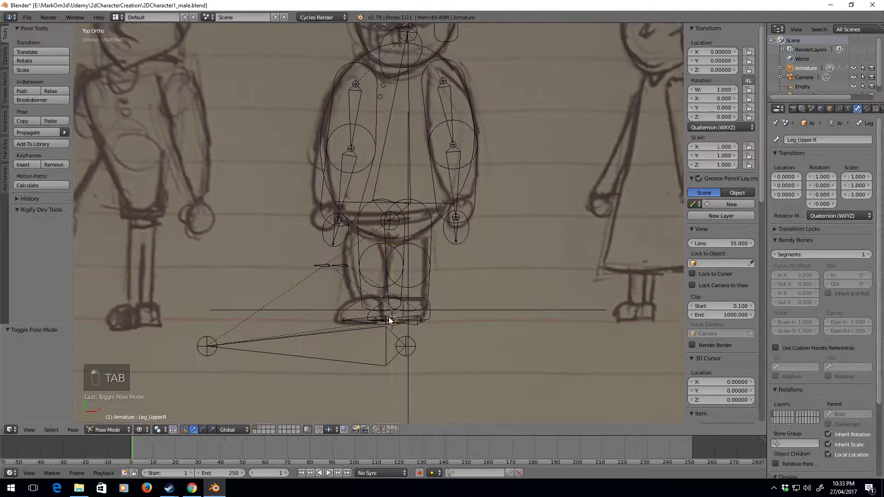
Step: In solid view, test-move the rig with Master, cancel, and undo back to the upright pose
left_click(115, 429)
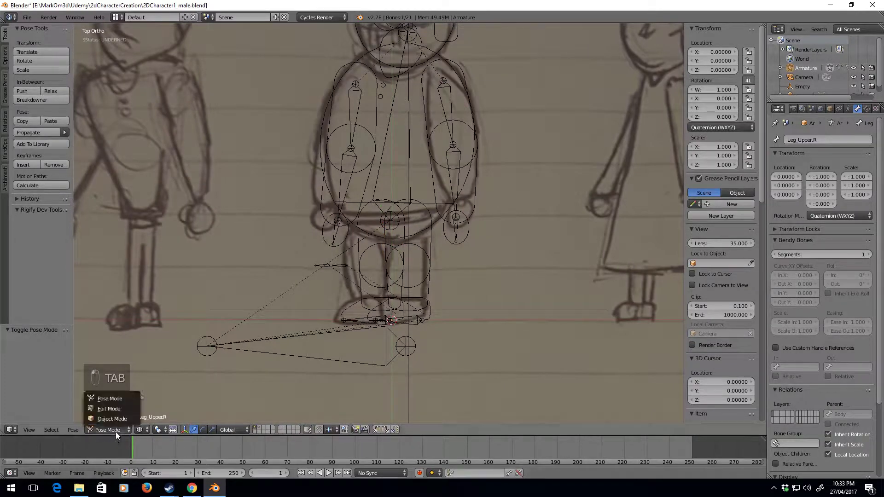
right_click(386, 355)
key("z")
key("g")
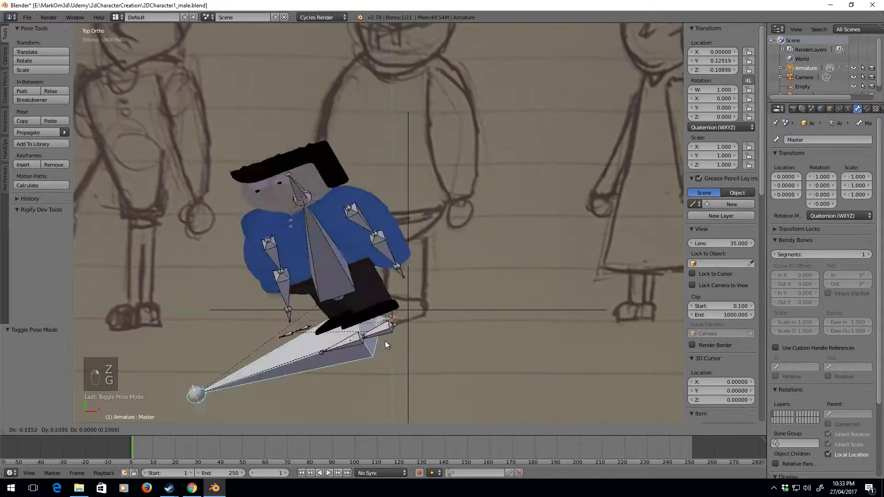
right_click(438, 369)
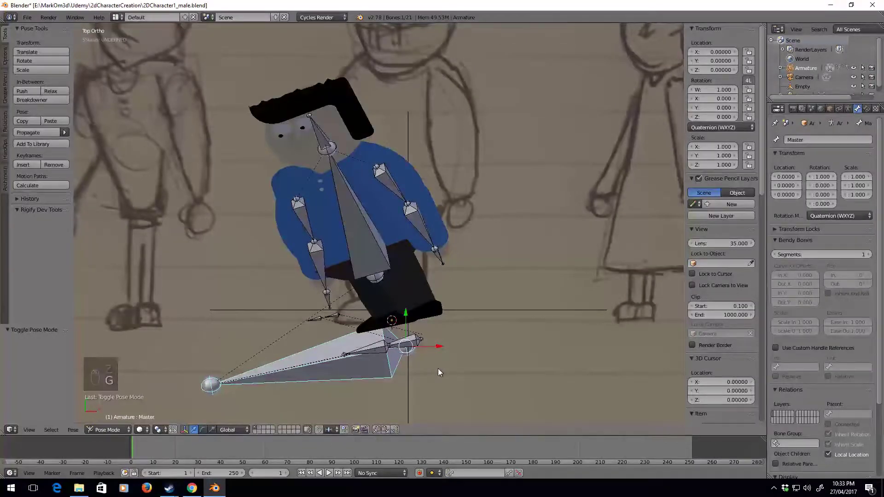
key("ctrl+z")
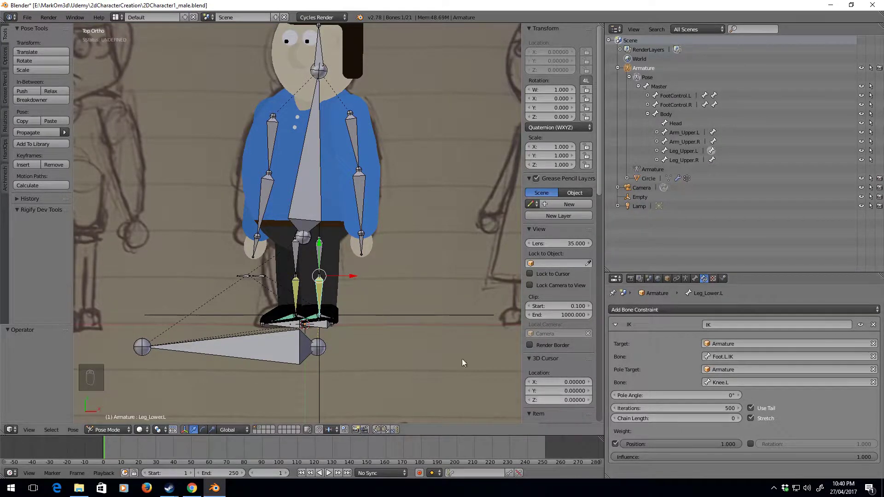
Step: Raise the IK Chain Length to 2 on Leg_Lower.L, then on Leg_Lower.R
middle_click_drag(334, 284, 349, 289, "shift")
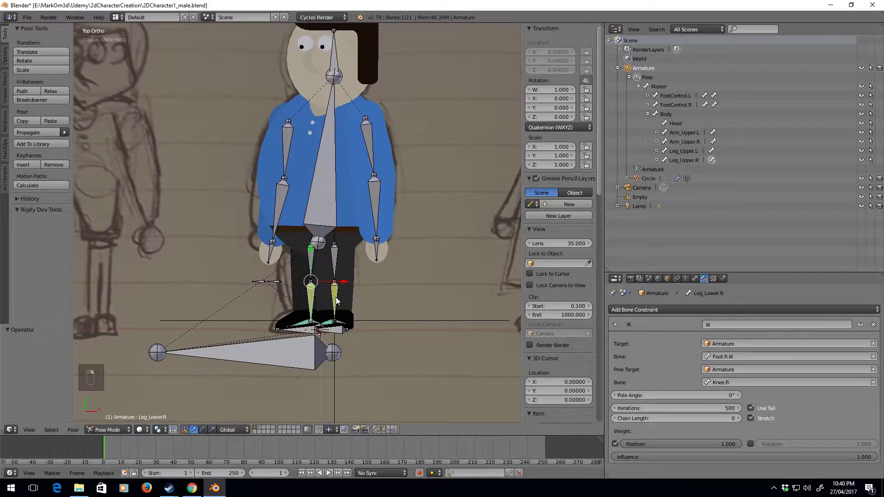
left_click(740, 419)
left_click(740, 419)
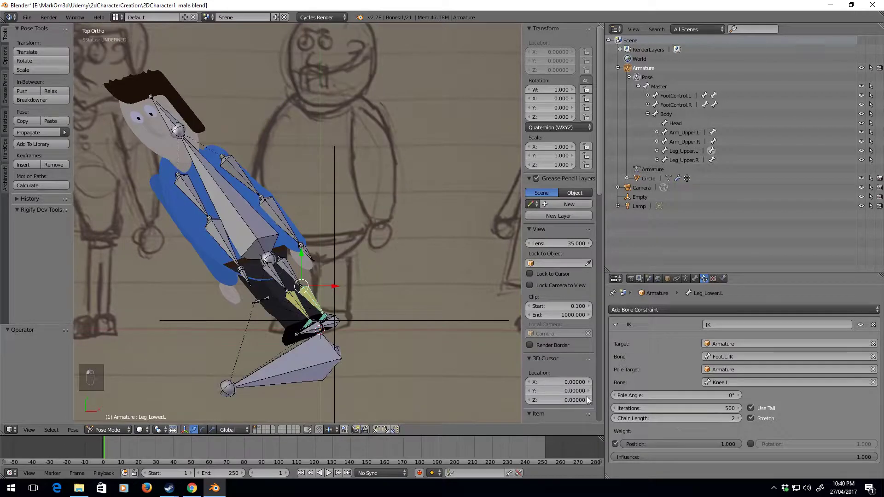
right_click(302, 305)
left_click(738, 418)
left_click(738, 418)
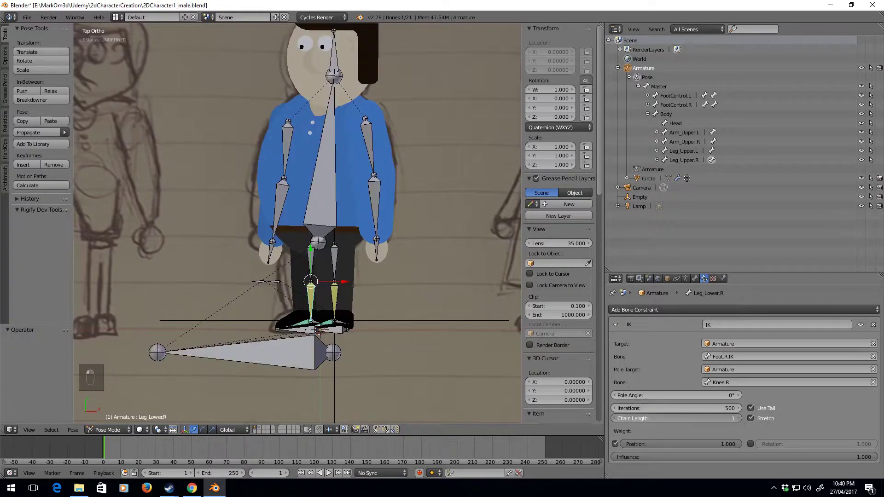
Step: Test-move the Master bone and the right foot control, cancelling each move
middle_click_drag(327, 346, 365, 325, "shift")
right_click(365, 326)
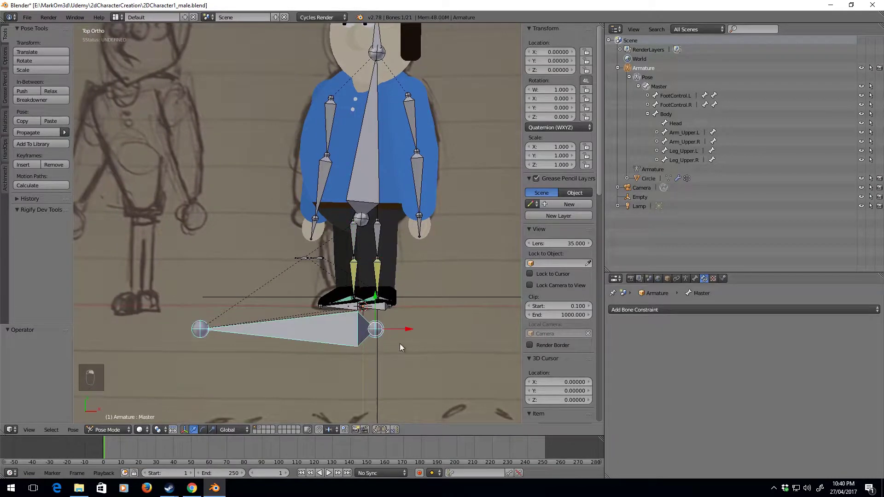
key("g")
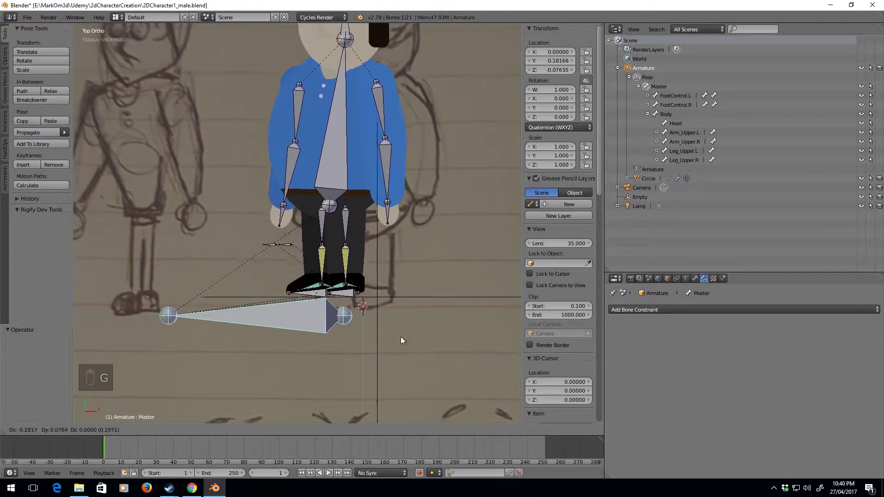
right_click(389, 323)
right_click(355, 308)
key("g")
right_click(403, 325)
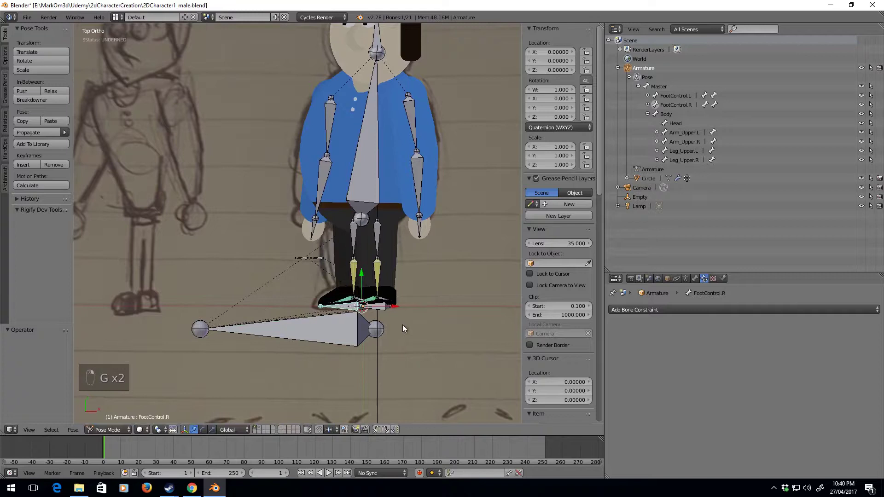
Step: Move the left foot control to bend the leg, then clear its rotation and location to rest
right_click(382, 310)
key("g")
left_click(474, 326)
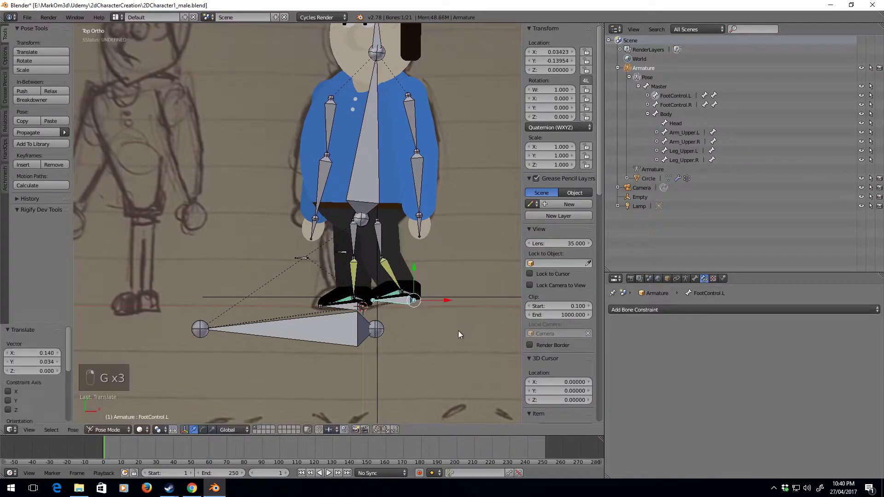
key("alt+r")
key("alt+g")
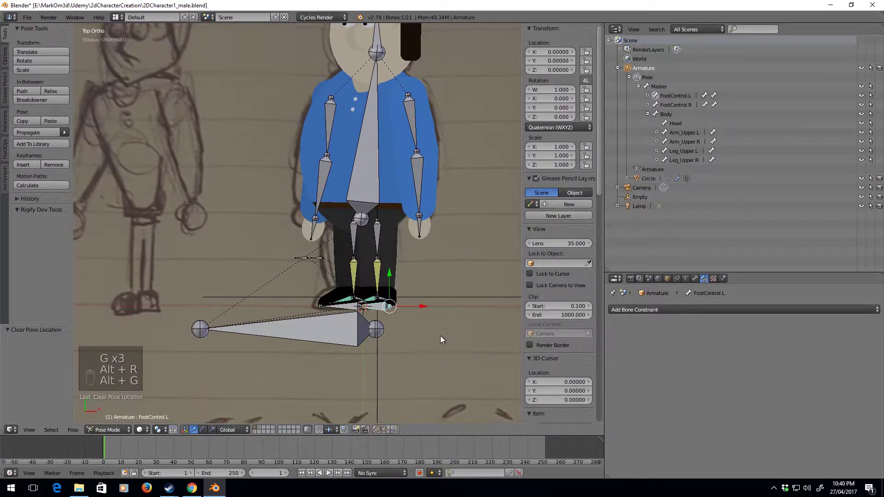
right_click(343, 334)
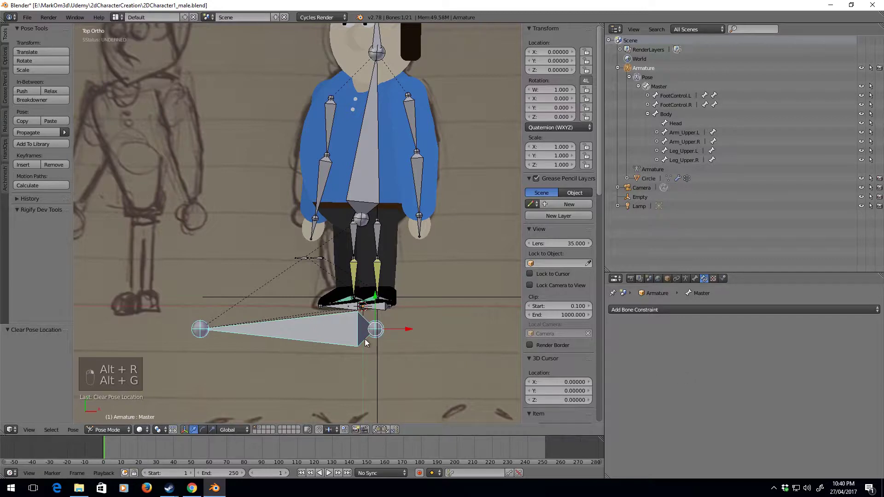
Step: Pan and zoom to the character's head and select the Head bone
middle_click_drag(365, 344, 349, 378, "shift")
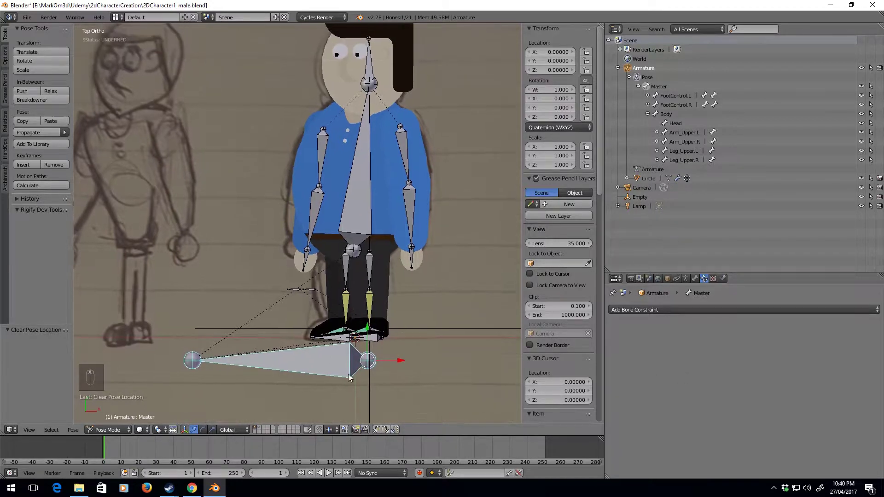
middle_click_drag(409, 183, 411, 201, "shift")
middle_click_drag(383, 146, 388, 219, "shift")
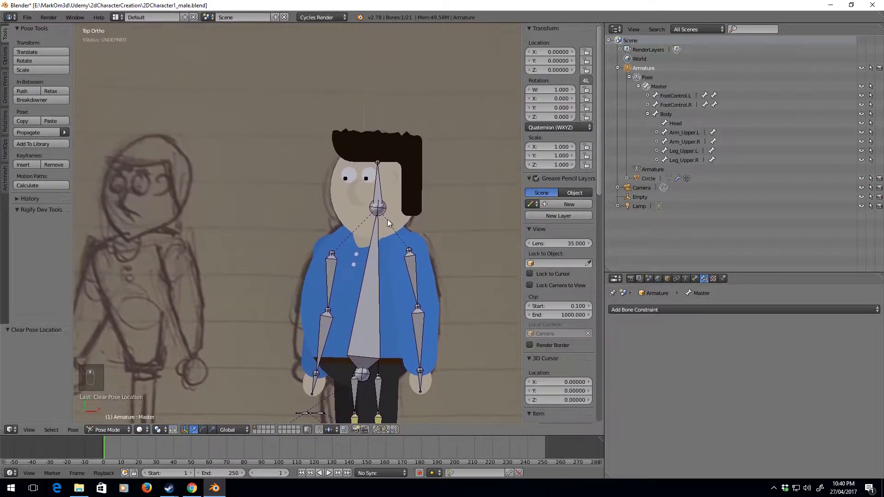
scroll(387, 220, "up", 1)
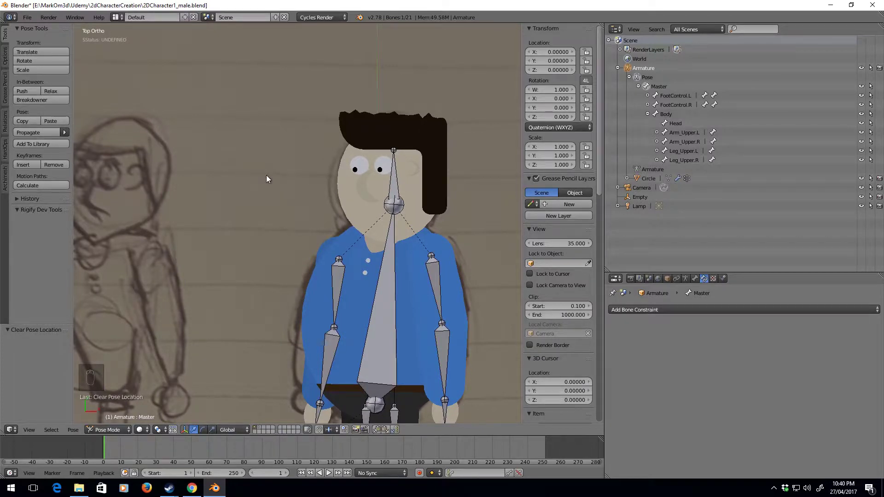
right_click(399, 180)
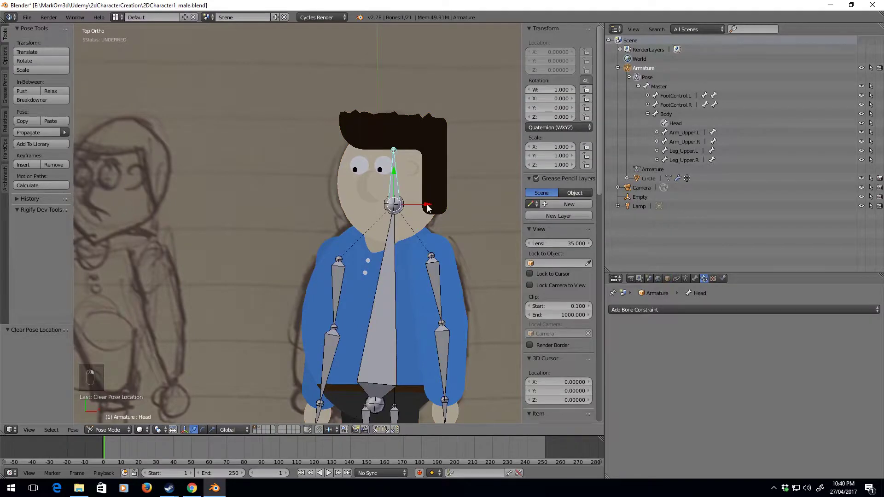
Step: In bone Edit Mode, duplicate the Head bone and place the copy up-left of the head
key("shift+d")
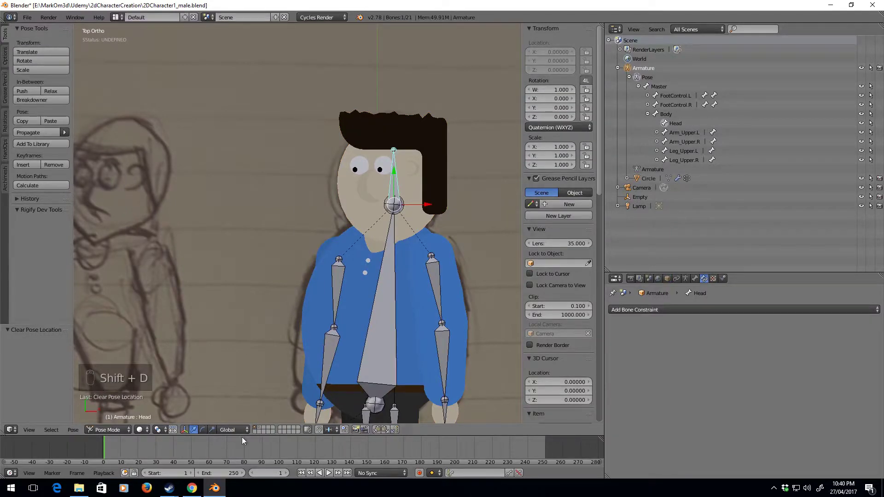
left_click(121, 431)
left_click(110, 409)
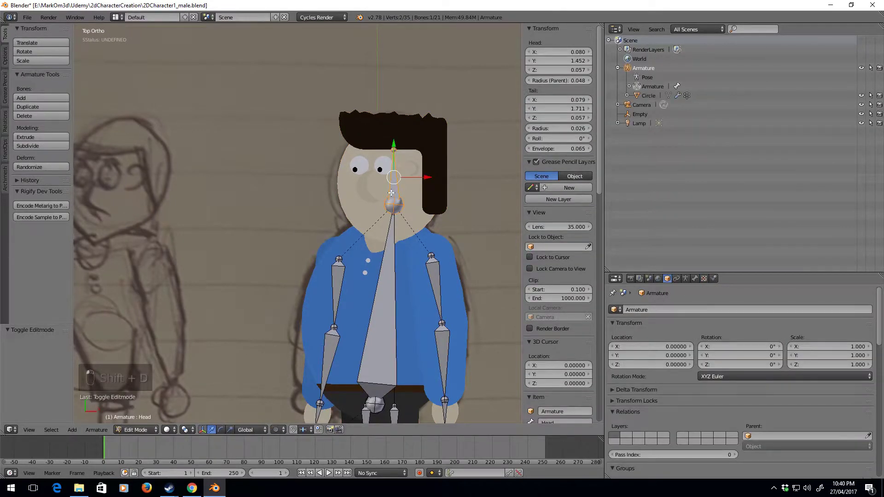
key("shift+d")
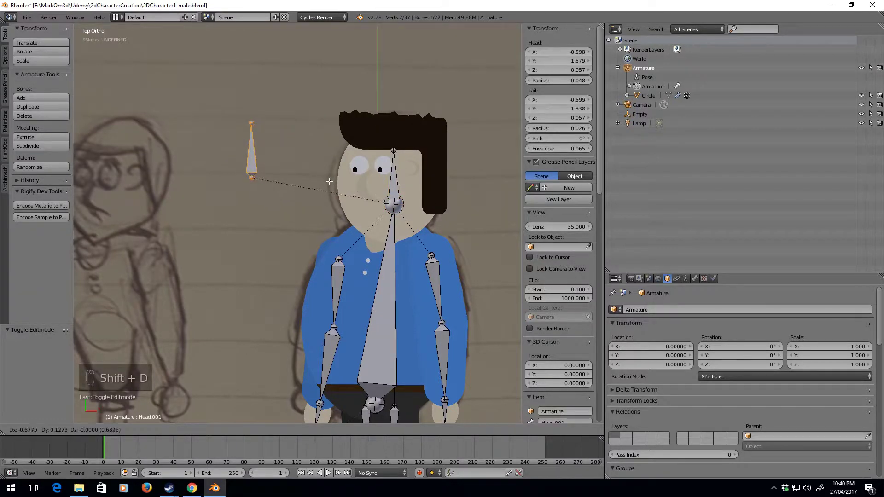
left_click(248, 183)
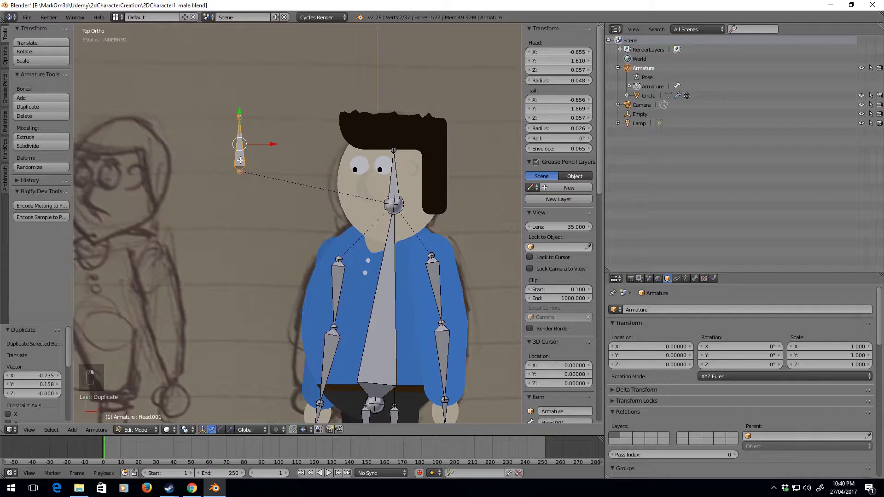
Step: Clear the Body parent from Head.001 and set Head as its parent
left_click(695, 279)
scroll(755, 396, "down", 6)
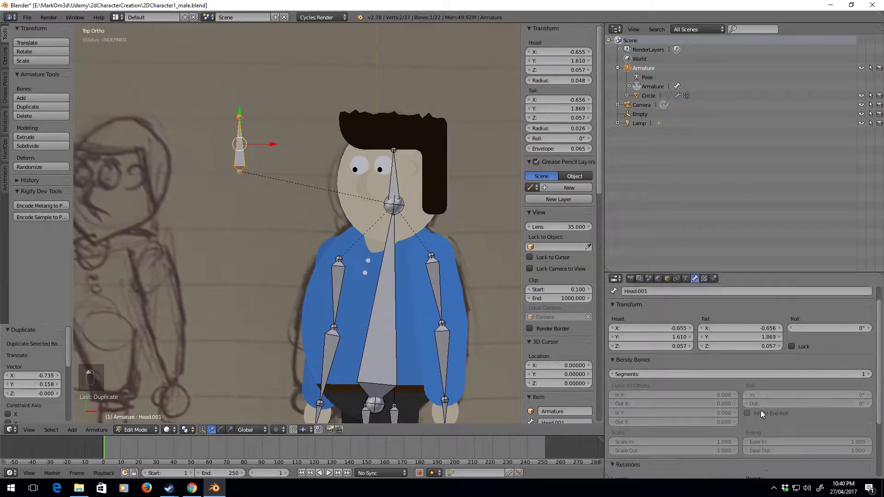
left_click(761, 416)
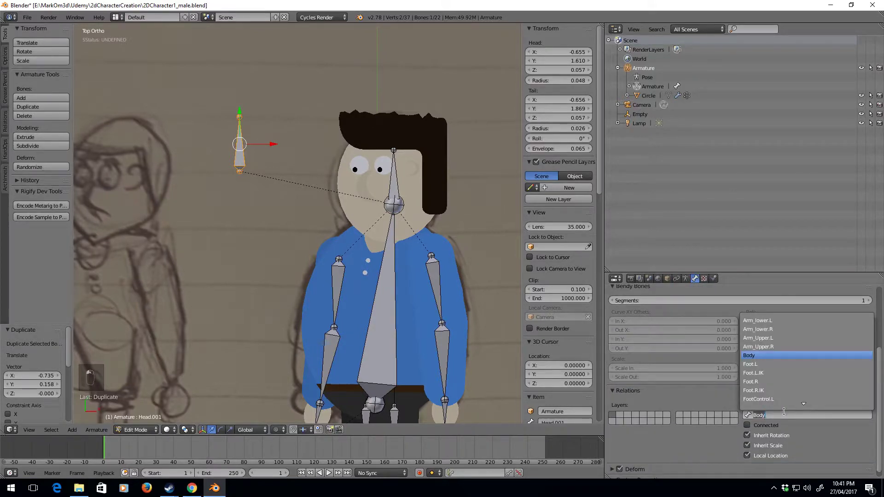
key("BackSpace")
key("Return")
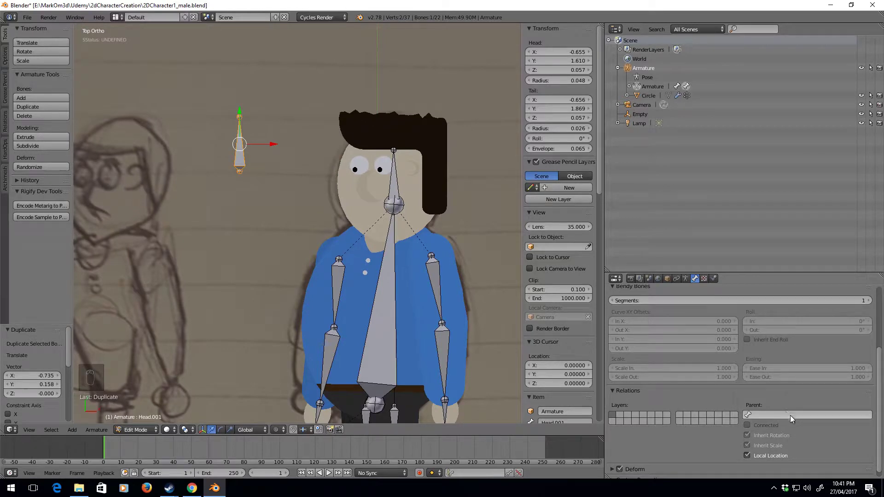
right_click(393, 180)
right_click(240, 148)
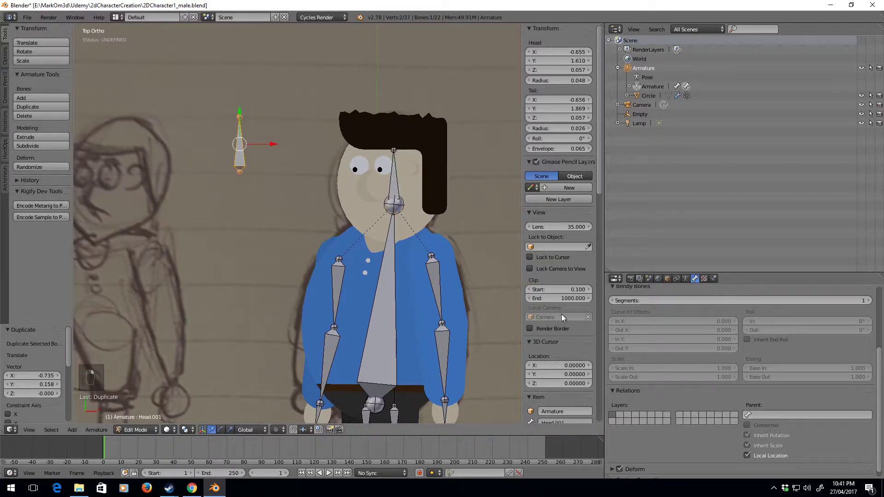
left_click(779, 415)
type("hea")
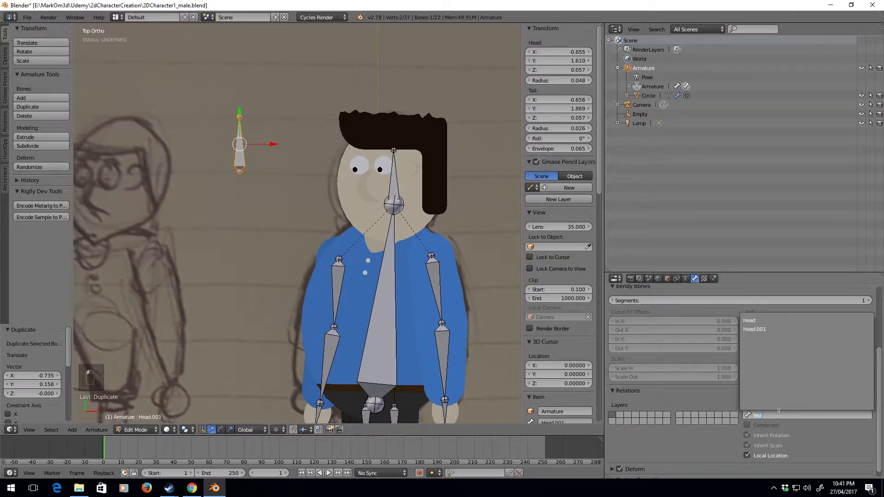
key("Return")
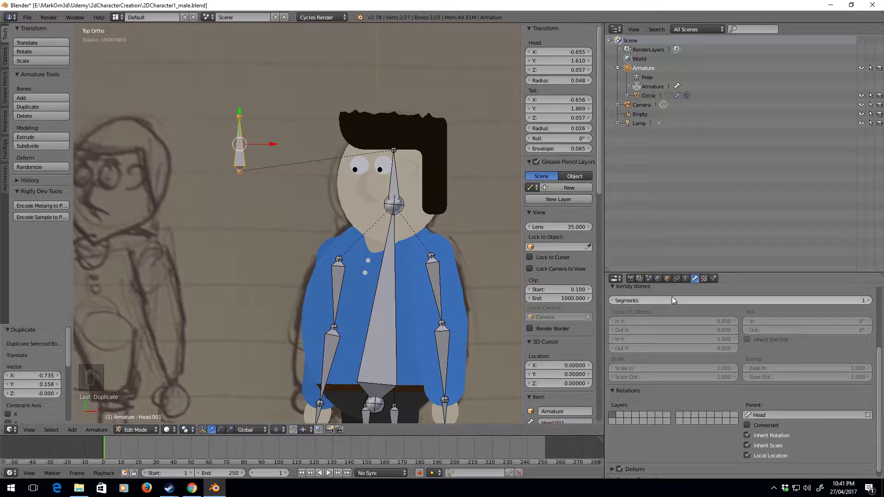
Step: Rename the duplicated bone 'Eyes'
scroll(673, 297, "up", 5)
left_click(671, 308)
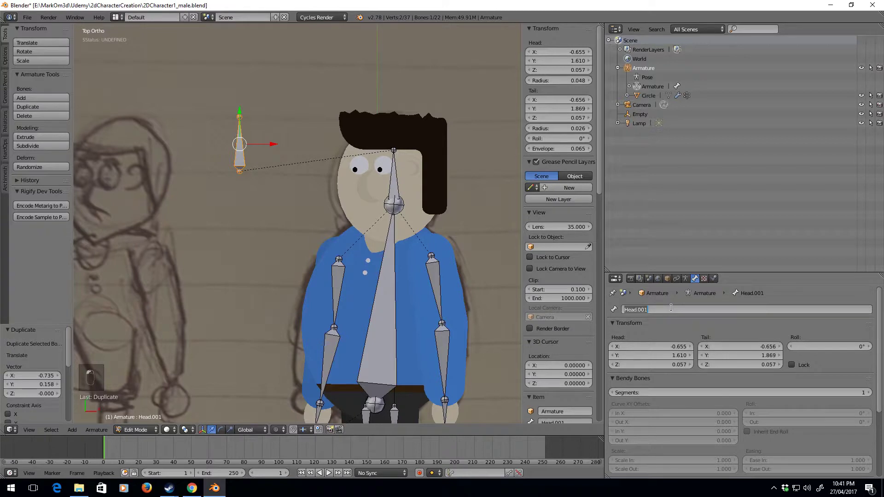
type("Eyes")
key("Return")
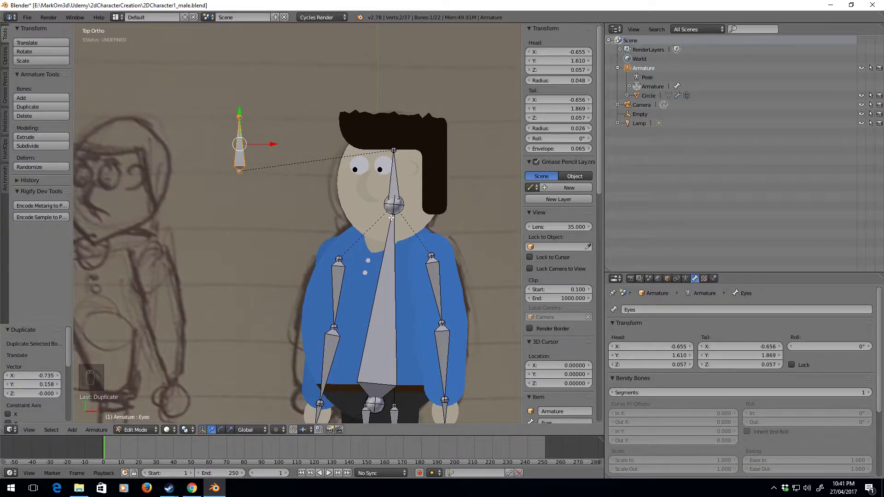
Step: Move and shrink the Eyes bone so it sits beside the head
key("g")
left_click(253, 177)
key("s")
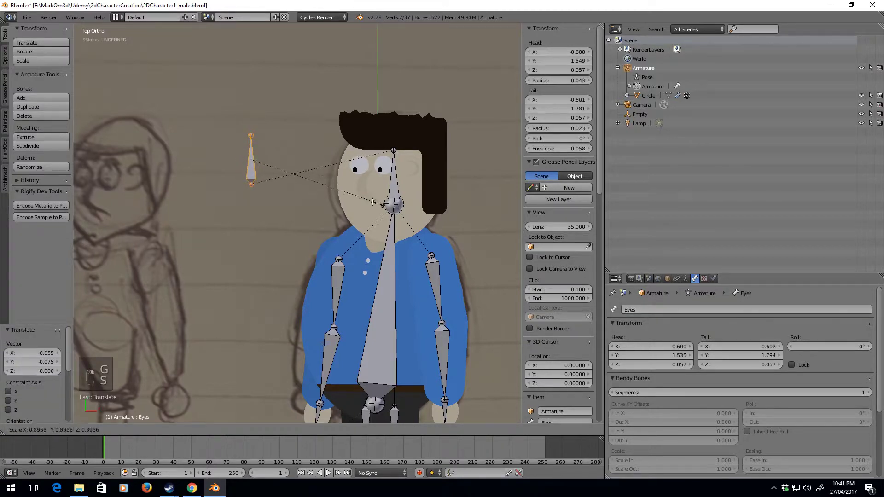
left_click(341, 193)
key("g")
left_click(332, 187)
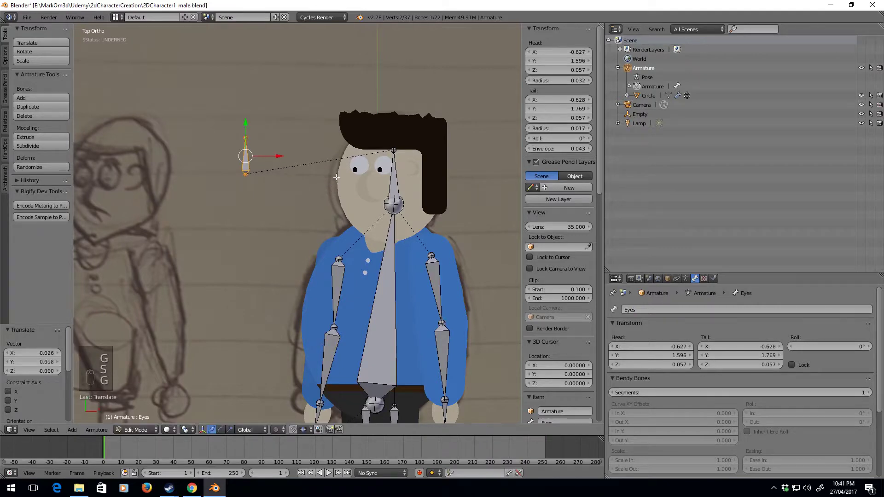
Step: Parent the Circle mesh to the armature With Empty Groups
key("Tab")
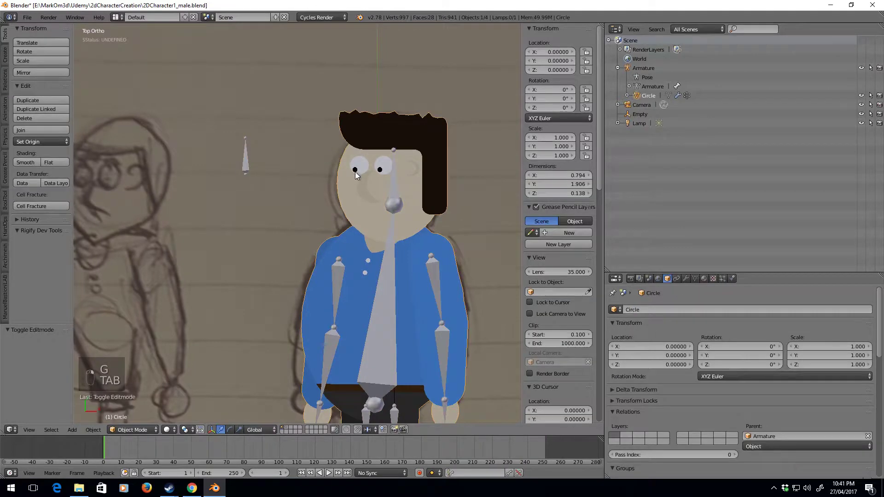
right_click(354, 171)
key("Tab")
key("Tab")
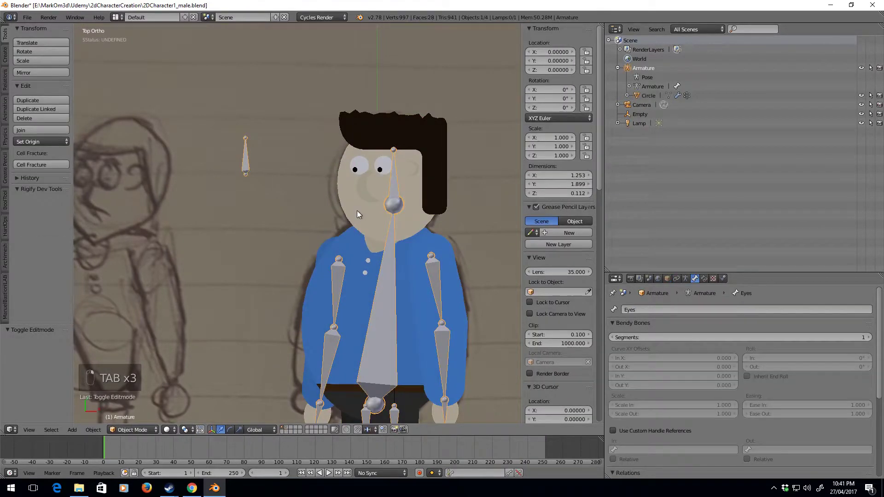
right_click(249, 163, "shift")
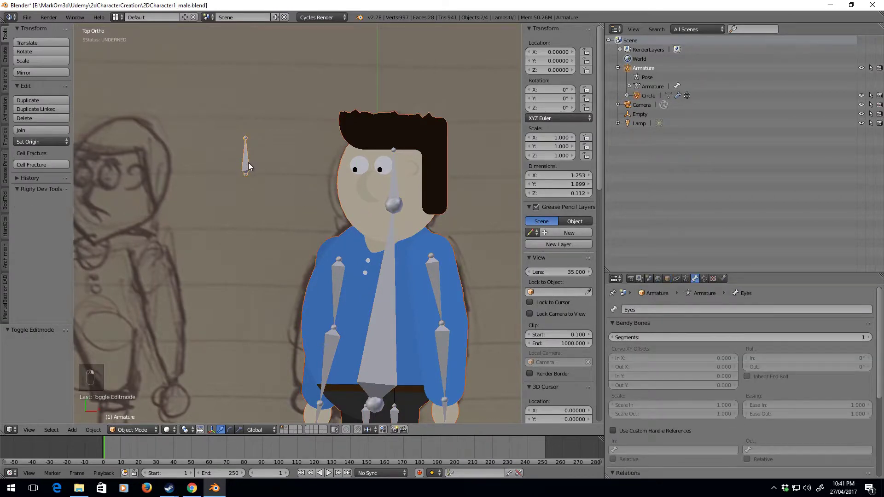
key("ctrl+p")
left_click(249, 163)
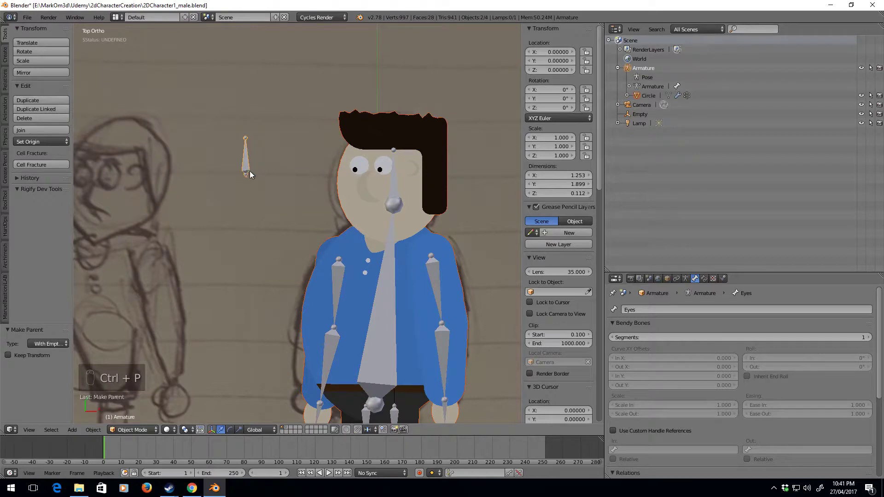
Step: Switch the armature into Pose Mode
key("Tab")
key("Tab")
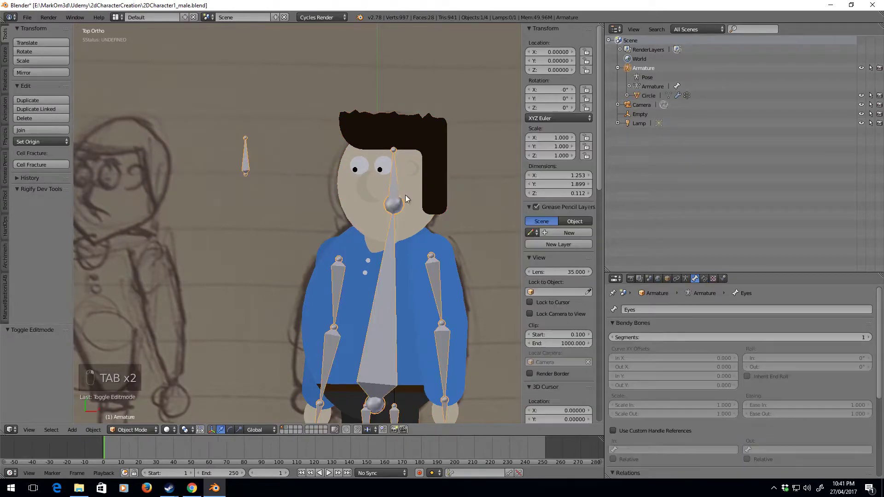
right_click(363, 228)
left_click(132, 430)
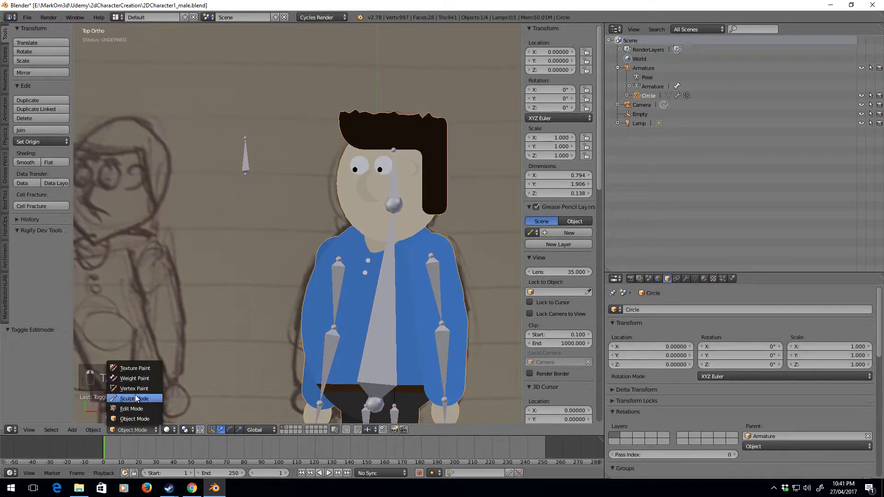
right_click(303, 362)
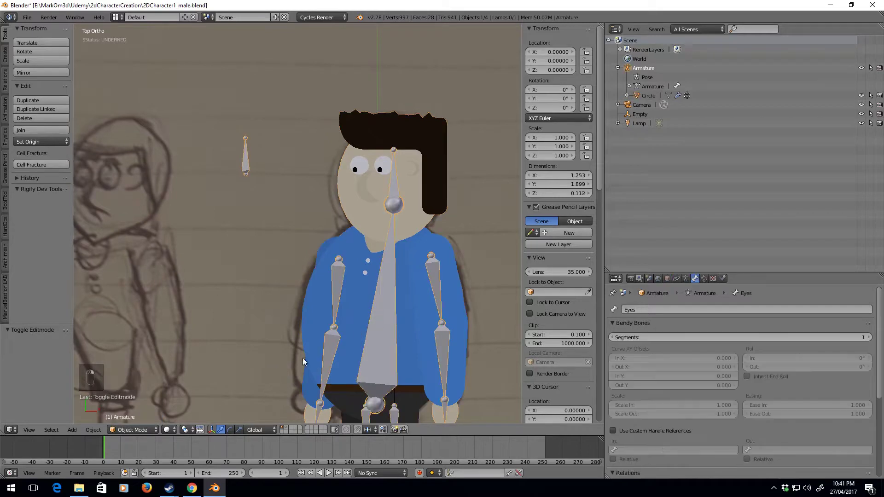
left_click(124, 430)
left_click(125, 402)
Step: Test-rotate the Head bone, cancel it, and reselect the Circle mesh
right_click(397, 182)
key("r")
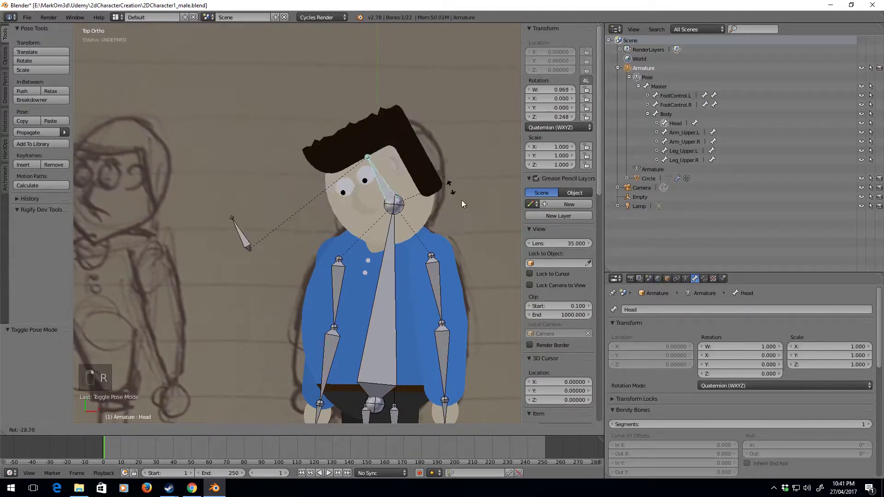
right_click(392, 195)
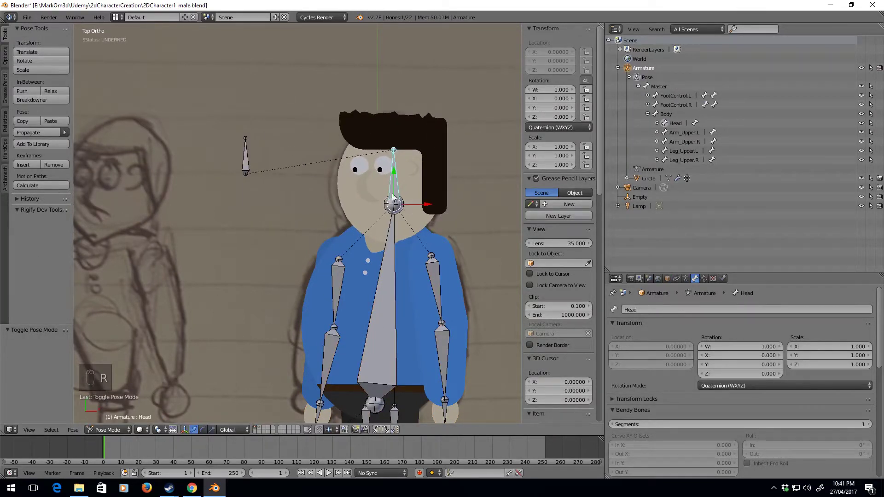
right_click(356, 170)
Step: In Edit Mode, select all connected vertices of both eyes
key("Tab")
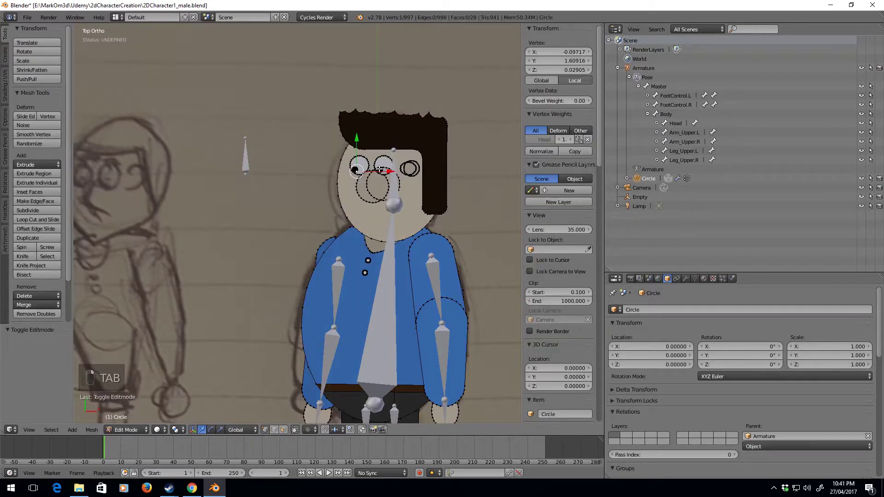
right_click(379, 171, "shift")
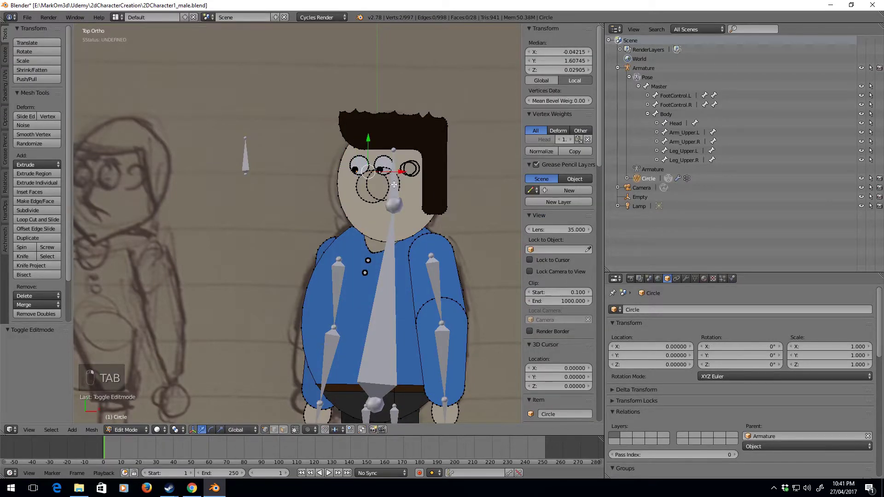
key("ctrl+l")
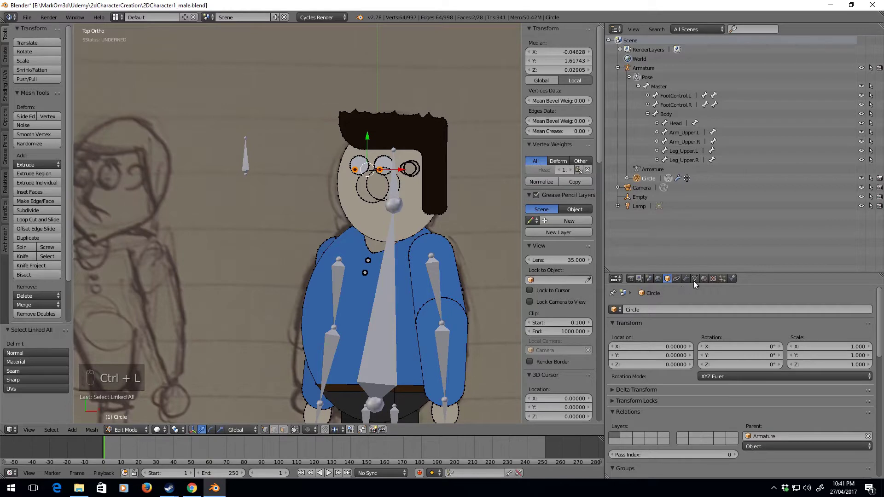
Step: Remove the eye vertices from the Head vertex group
left_click(694, 279)
scroll(668, 378, "up", 5)
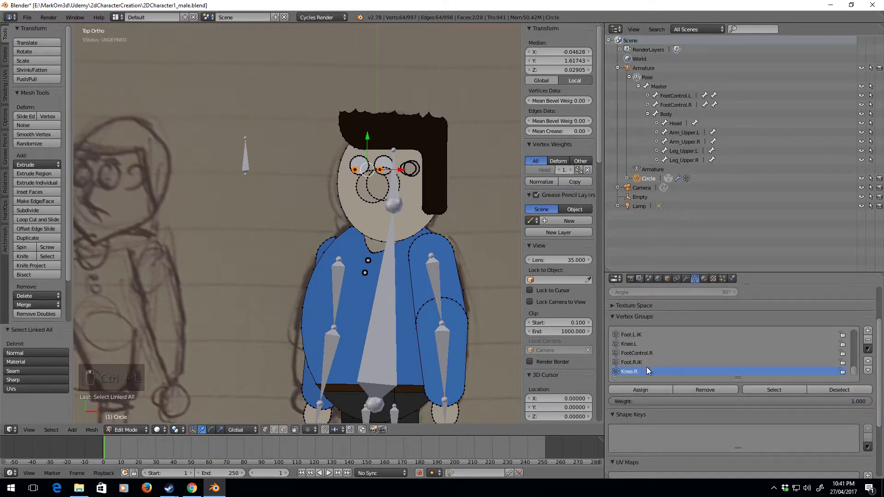
scroll(646, 367, "up", 5)
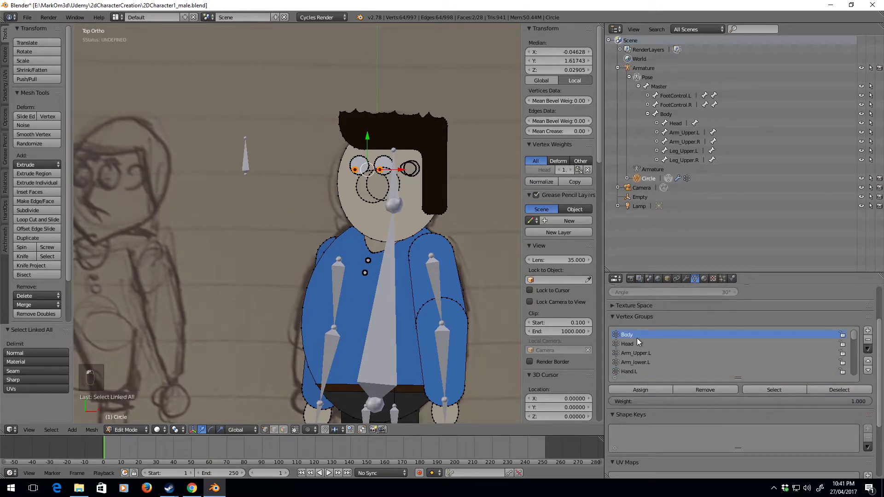
left_click(638, 342)
left_click(715, 388)
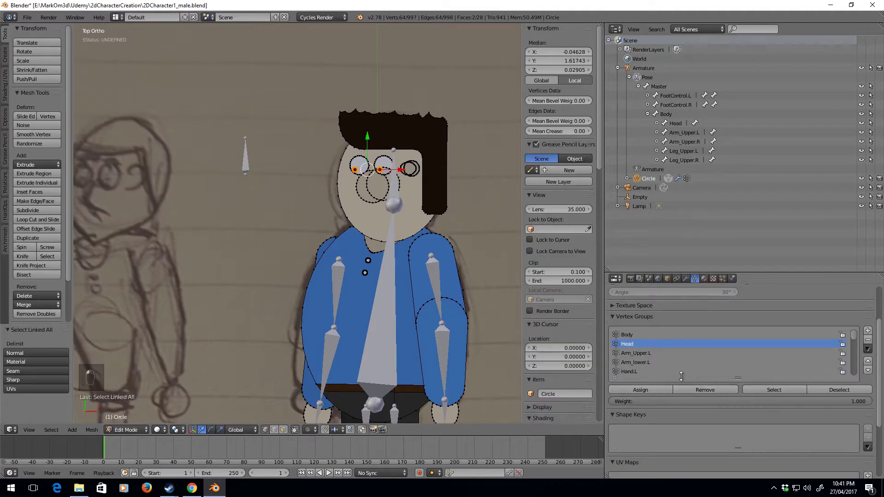
Step: Assign the eye vertices to the Eyes vertex group
scroll(651, 357, "down", 10)
scroll(645, 372, "up", 4)
left_click(632, 353)
left_click(643, 389)
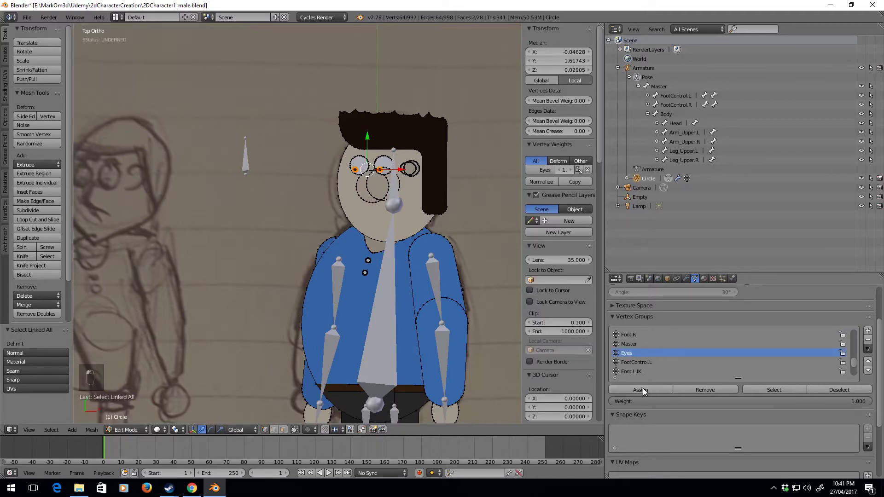
Step: In Pose Mode, test-rotate the Head bone, then move the Eyes bone to shift the pupils
key("Tab")
right_click(247, 165)
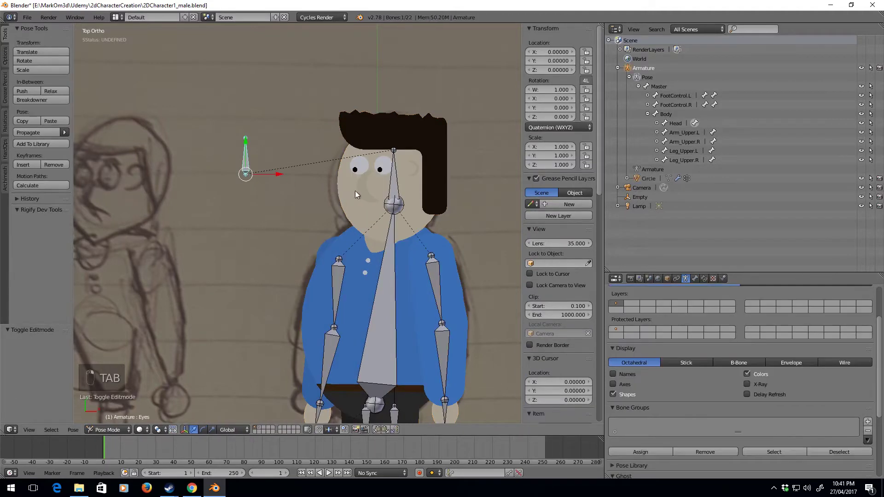
right_click(392, 189)
key("r")
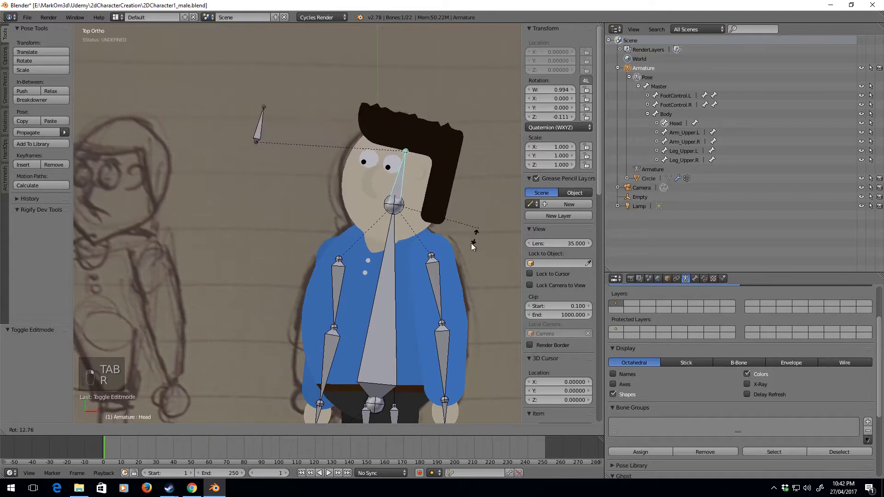
right_click(450, 189)
right_click(244, 166)
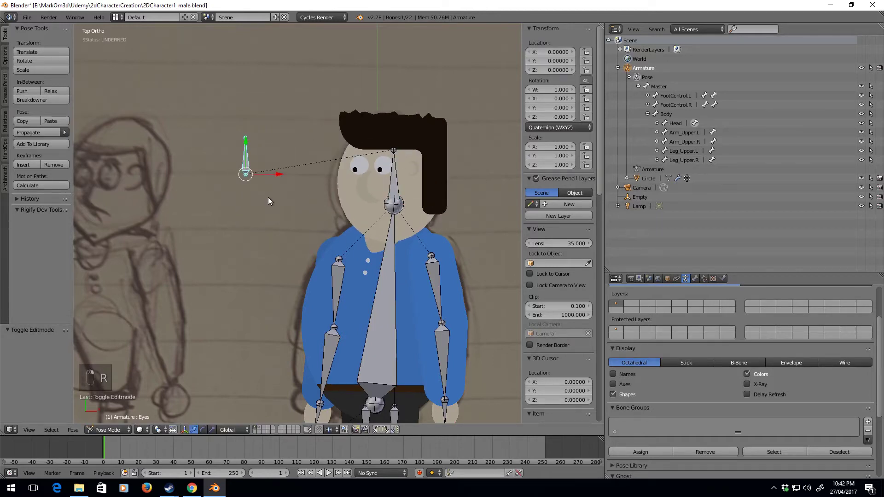
key("g")
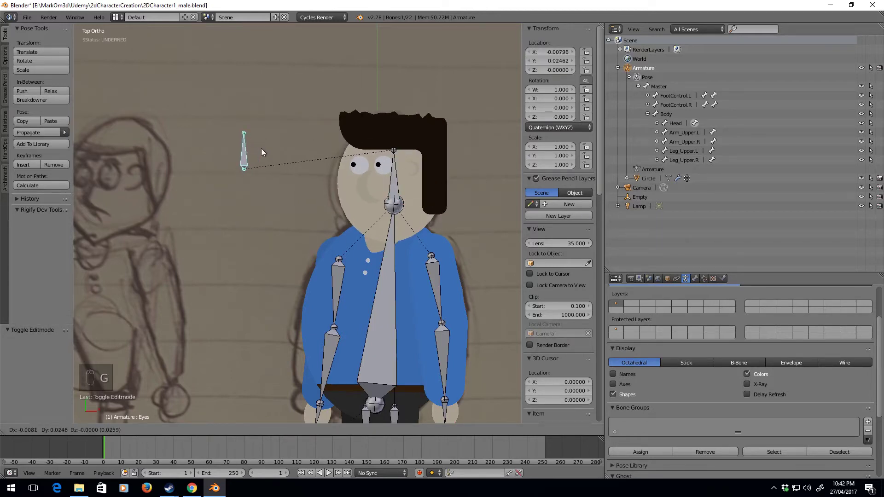